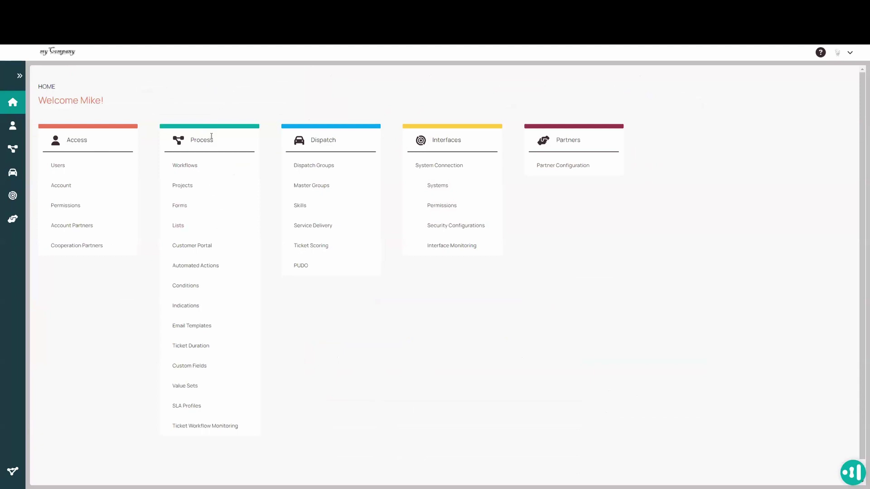
Open ProjectBlue_Sitelist from the Lists page to view its site rows.
left_click(180, 226)
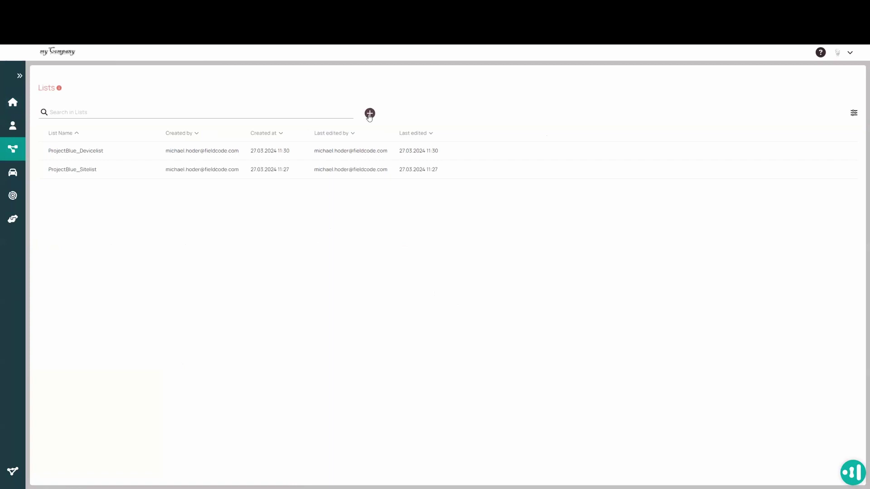
left_click(222, 171)
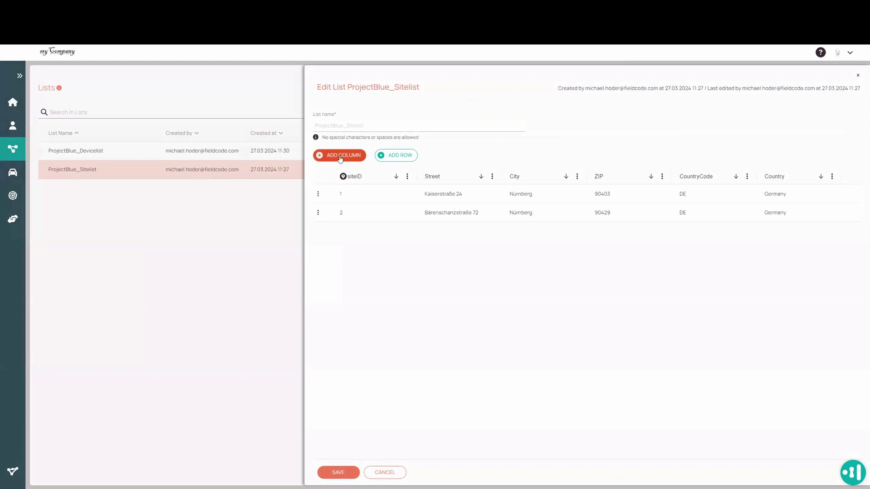
left_click(340, 157)
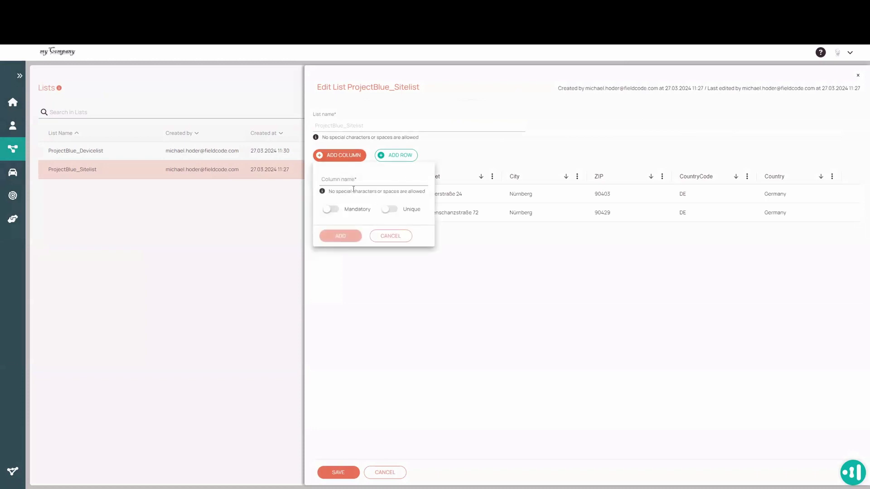
left_click(331, 210)
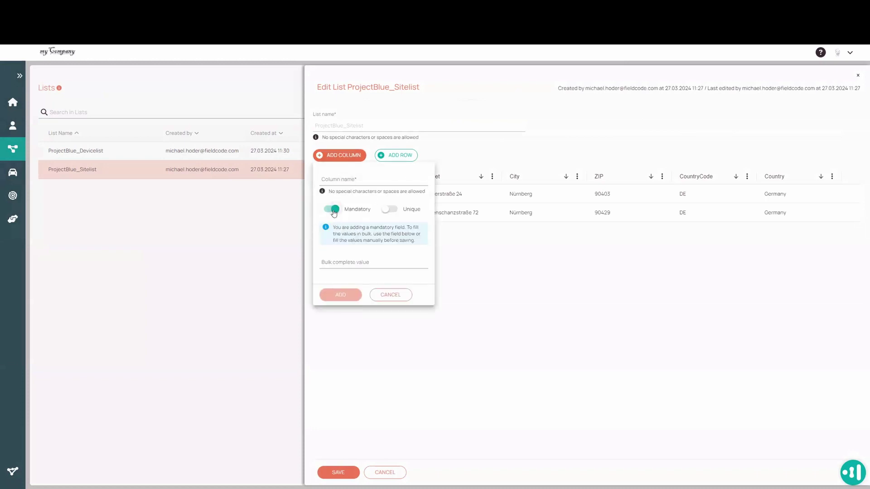
left_click(391, 210)
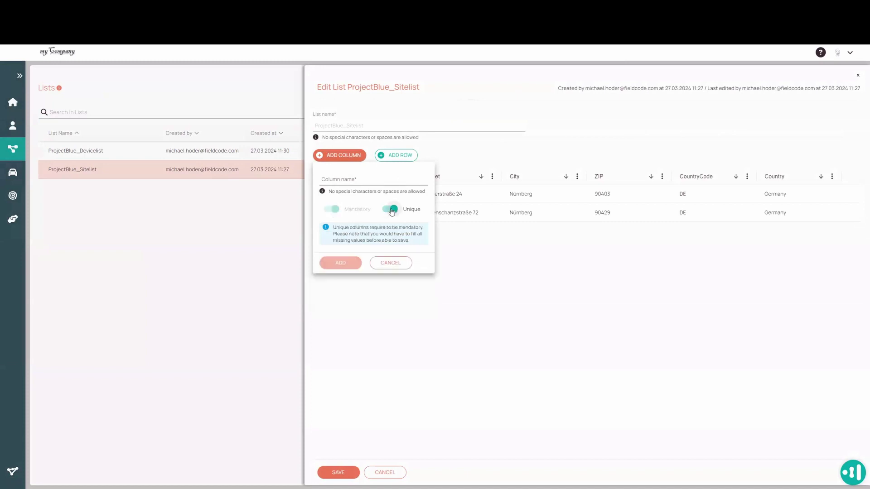
left_click(391, 210)
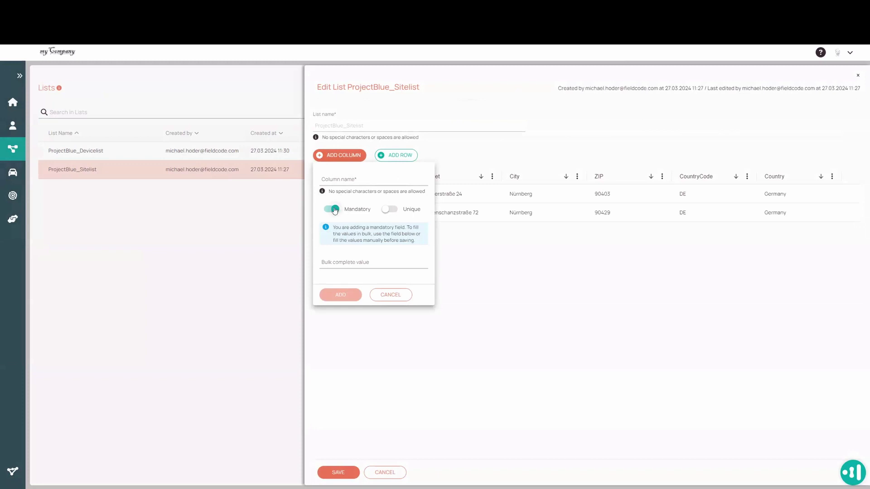
left_click(390, 294)
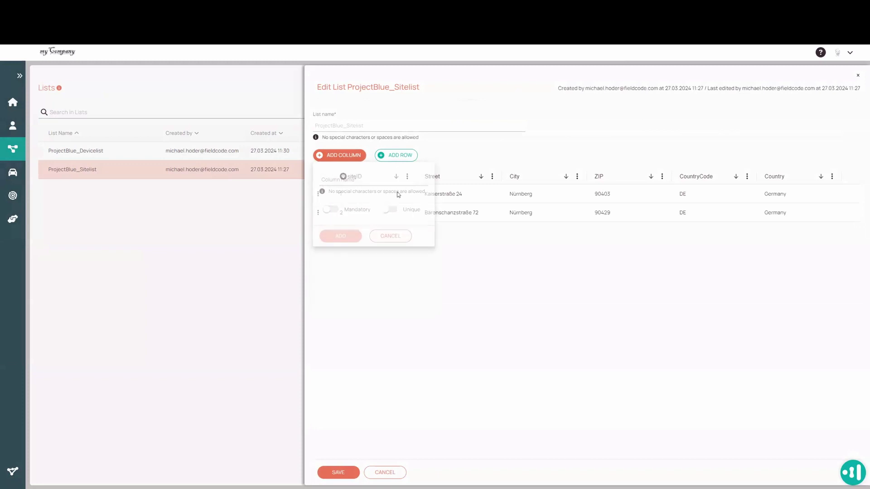
left_click(392, 157)
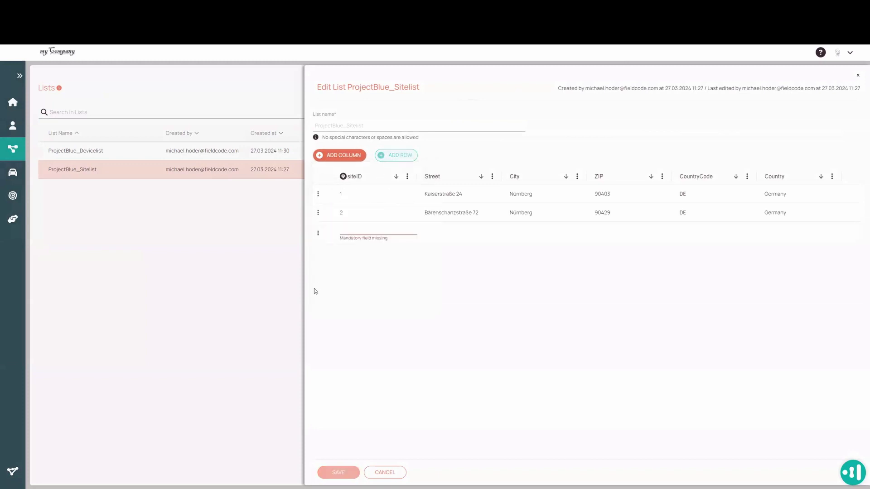
left_click(318, 235)
left_click(335, 245)
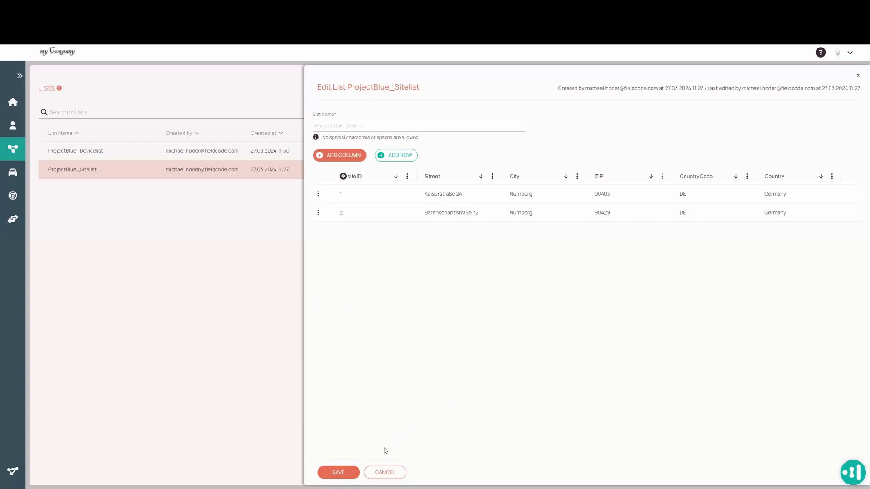
Close the Sitelist, review ProjectBlue_Devicelist, reopen ProjectBlue_Sitelist, and cancel each without saving.
left_click(385, 472)
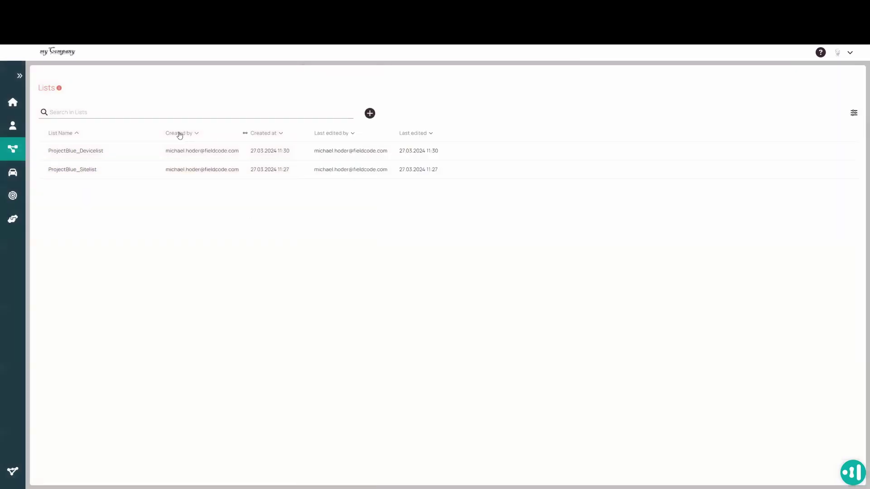
left_click(205, 150)
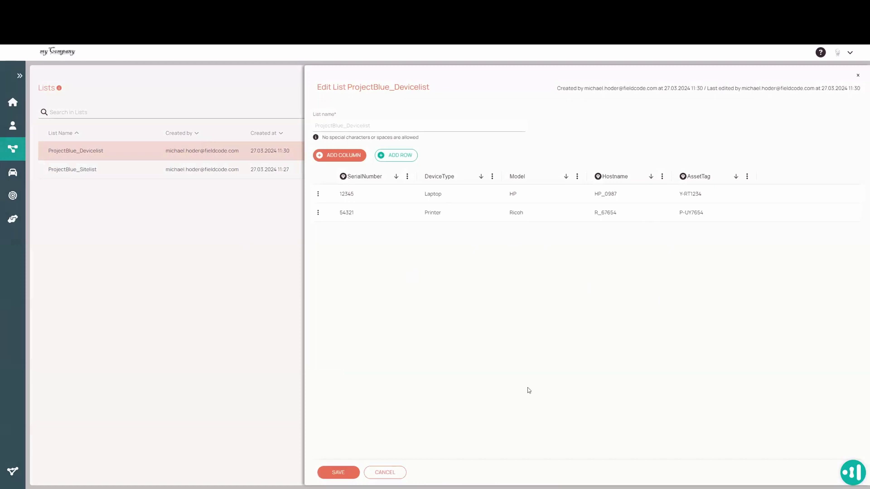
left_click(372, 469)
left_click(202, 169)
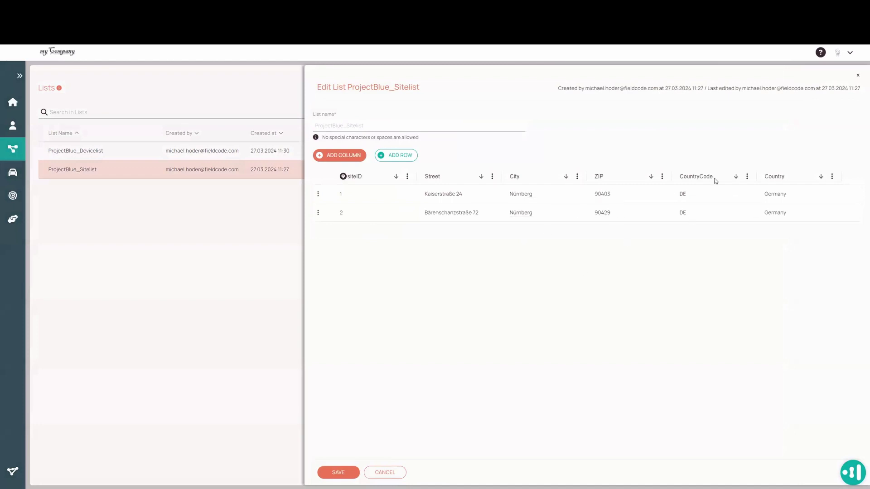
left_click(385, 473)
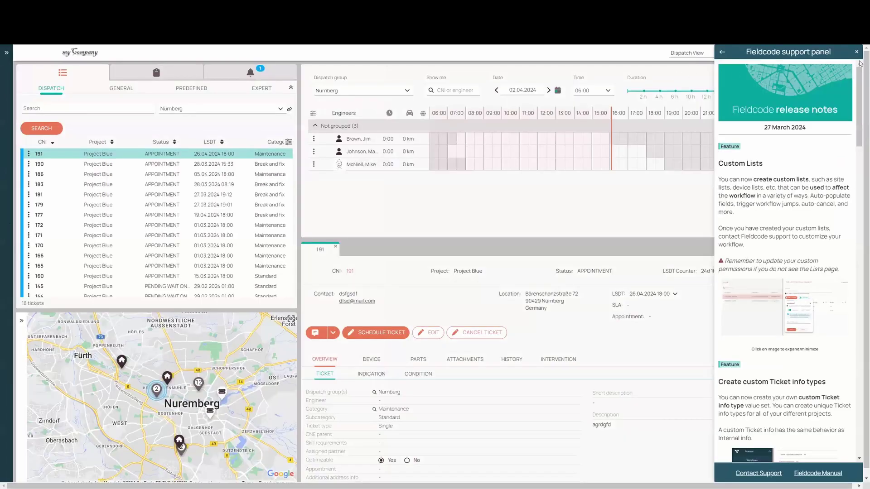
Close the release notes panel and bring up the Process sidebar flyout.
left_click(856, 52)
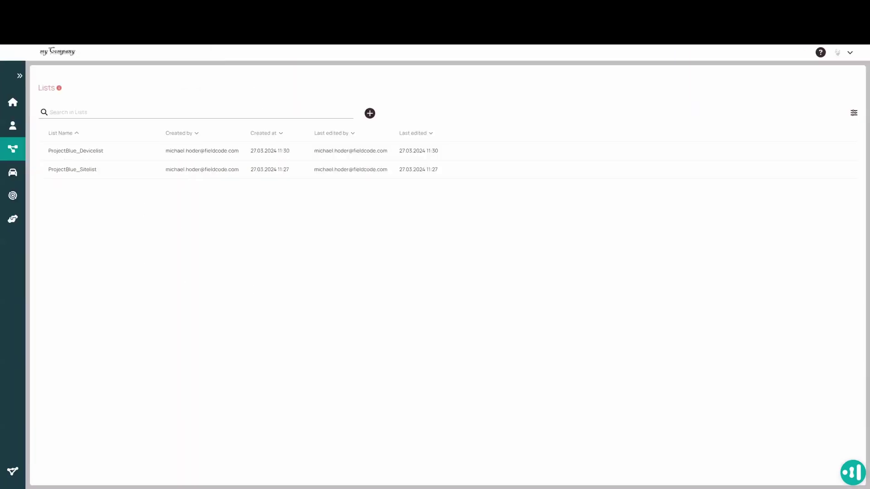
mouse_move(13, 149)
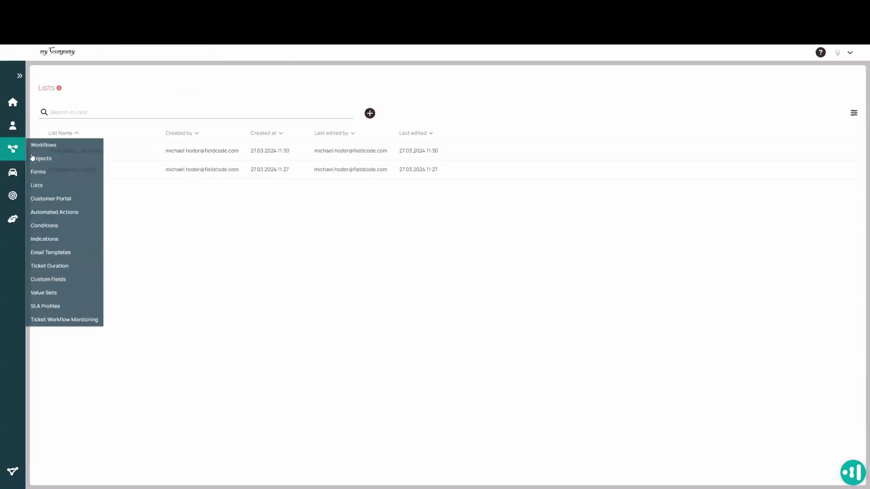
Open Custom Fields and view the SiteID field's settings, closing them unsaved.
left_click(48, 281)
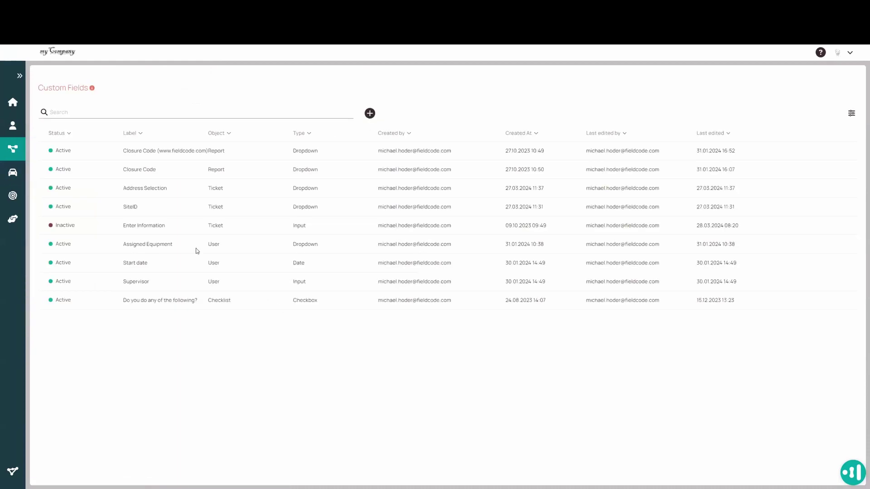
left_click(236, 213)
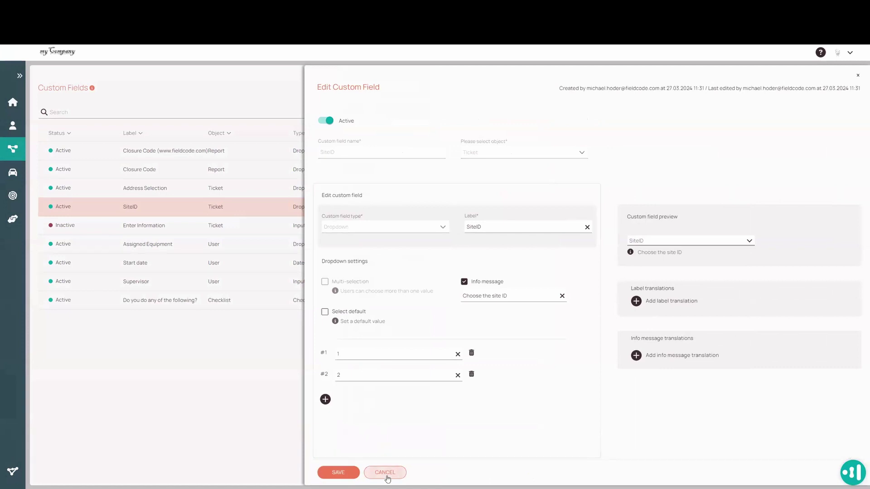
left_click(385, 472)
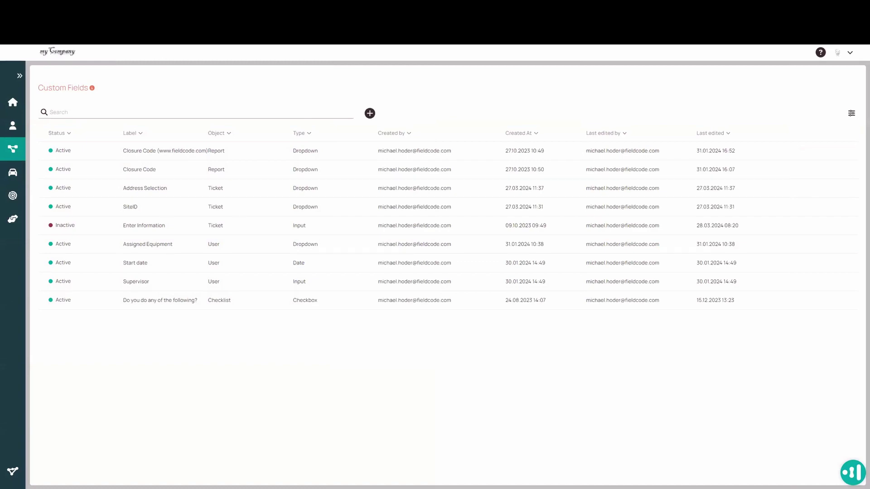
From the dispatch view, start a Project Blue ticket and enter the contact's last name and e-mail.
mouse_move(57, 51)
left_click(63, 86)
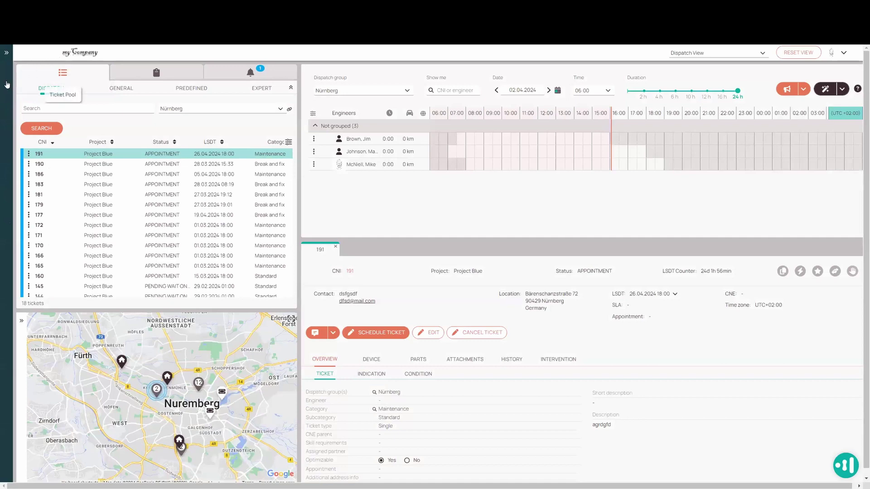
mouse_move(5, 84)
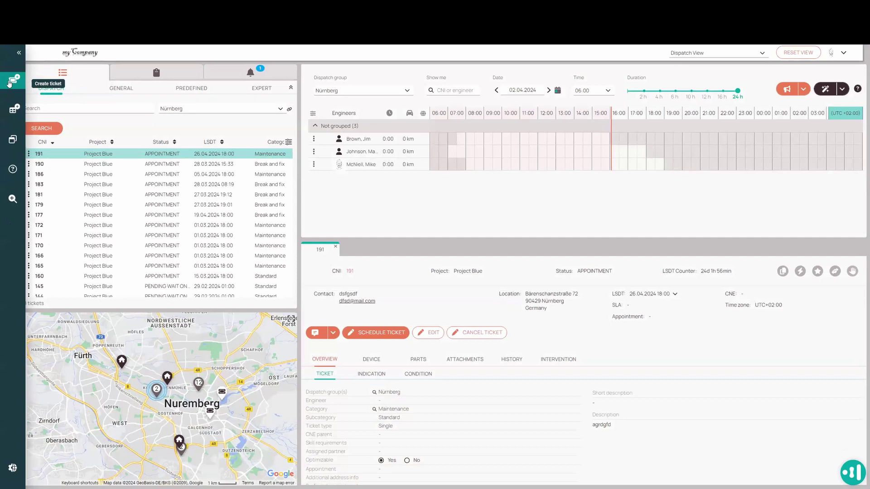
left_click(9, 83)
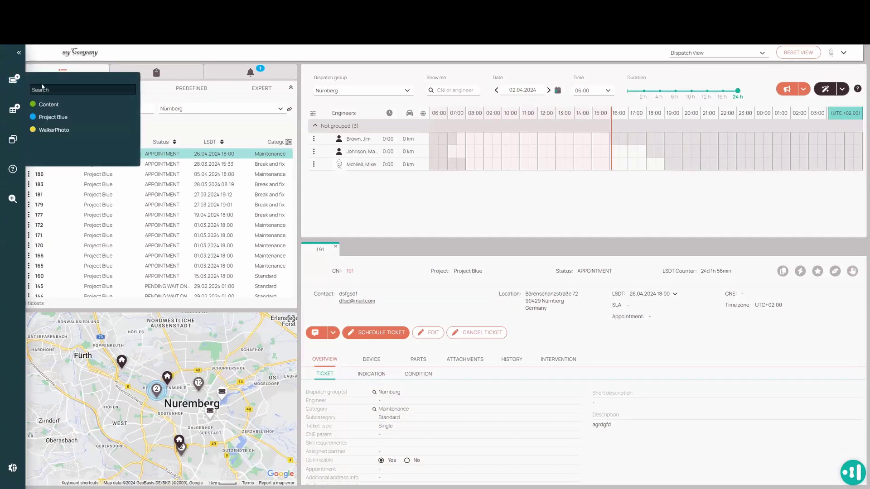
left_click(58, 119)
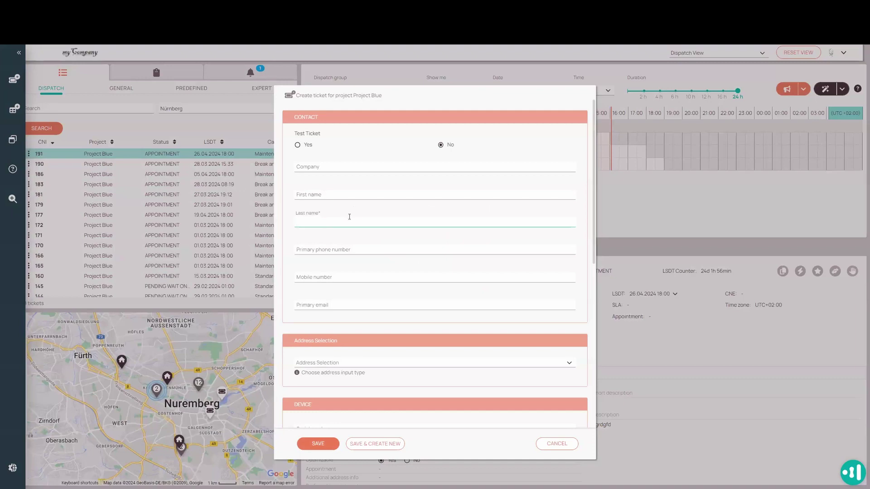
type("homer")
left_click(329, 305)
type("h@email.com")
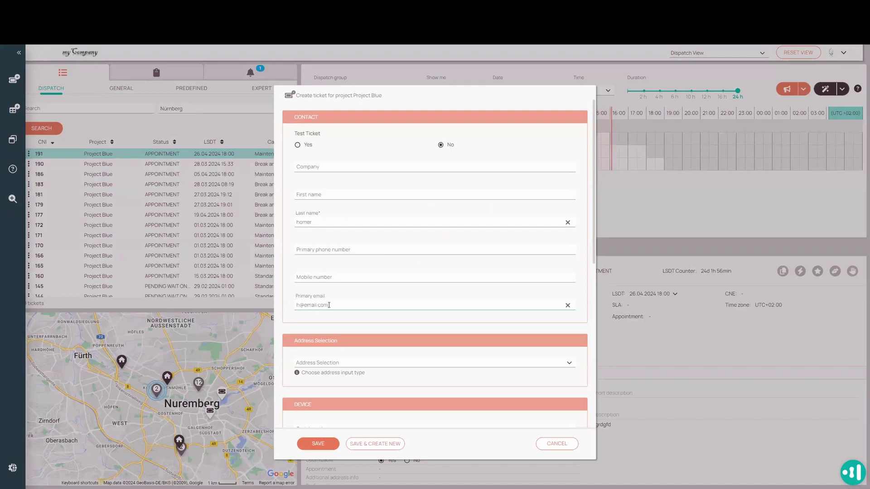
Set Address Selection to SiteID and choose site ID 1.
left_click(334, 363)
left_click(333, 375)
scroll(394, 320, "down", 2)
left_click(335, 322)
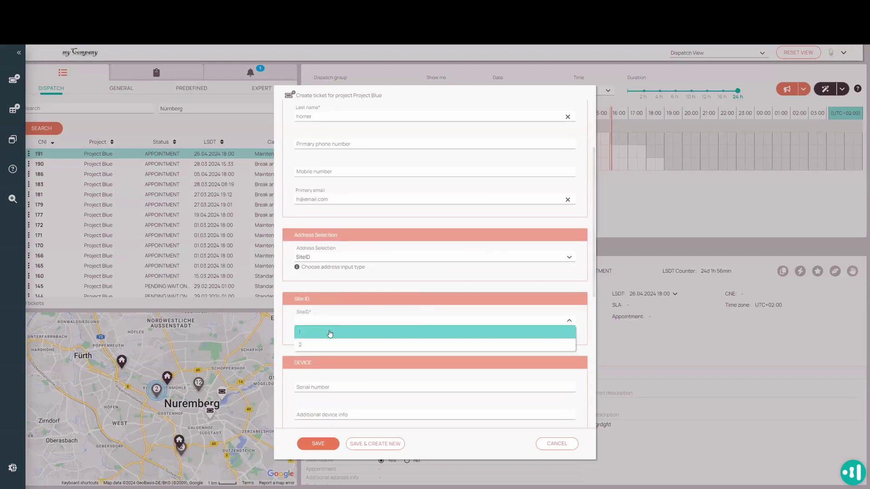
left_click(330, 334)
Add the description 'sdfsdfsdf', set category Break and fix, and save the ticket.
scroll(435, 274, "down", 5)
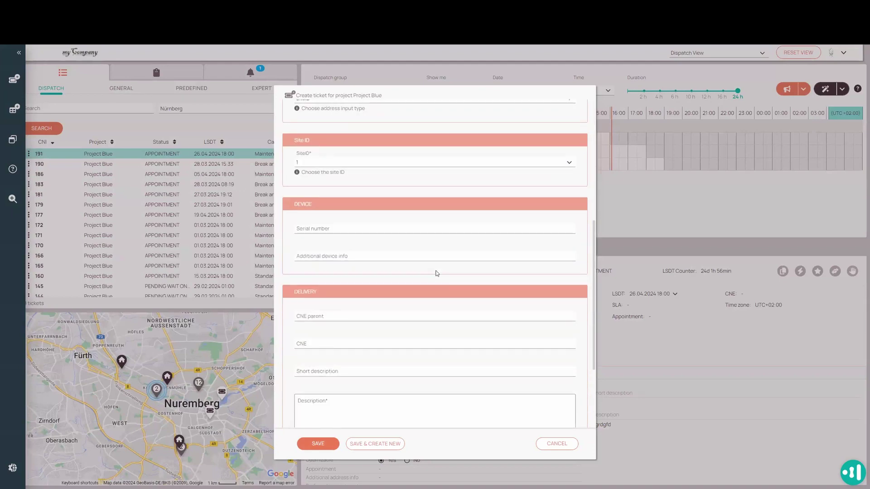
left_click(379, 273)
type("sdfsdfsdf")
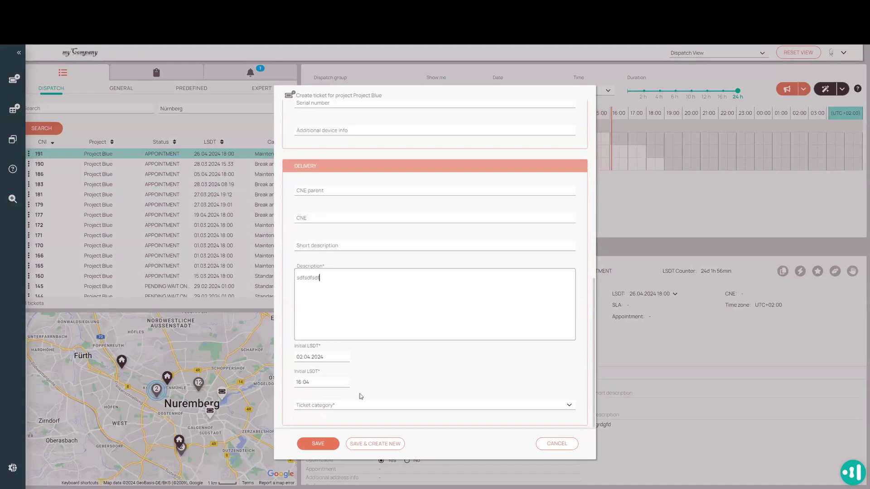
left_click(353, 409)
left_click(317, 381)
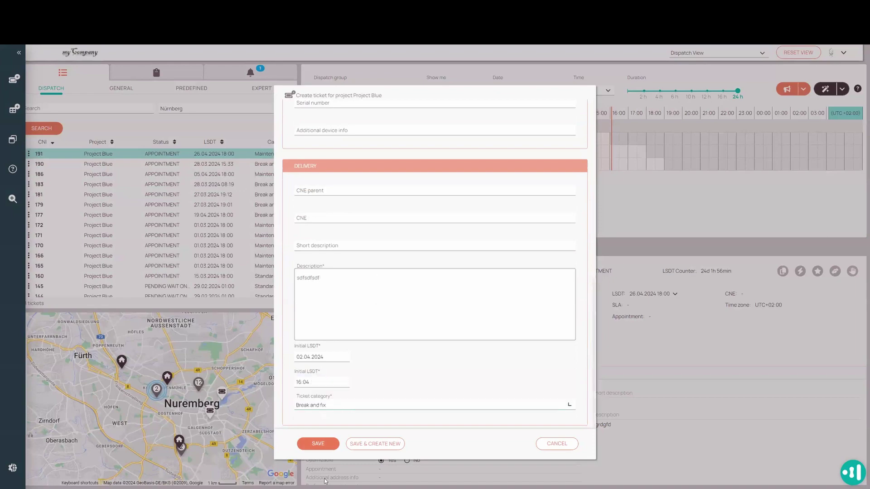
left_click(317, 444)
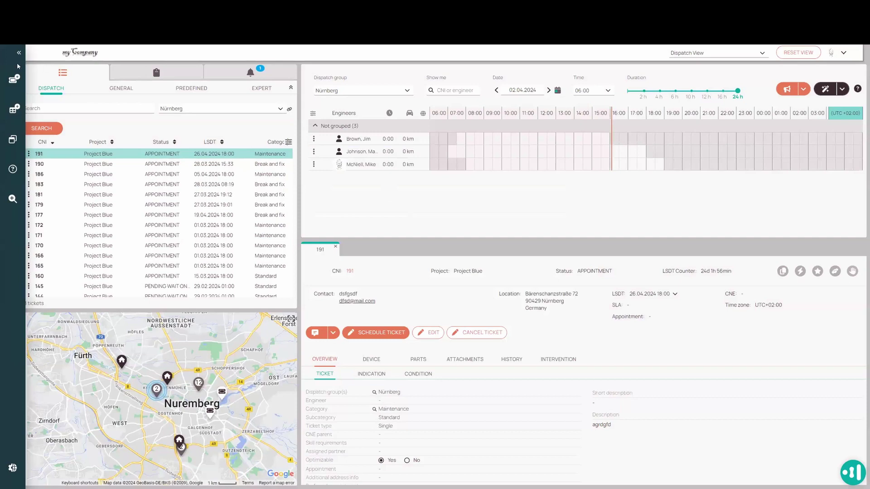
Collapse the sidebar, switch to the general ticket view and inspect ticket 194's location address.
left_click(18, 53)
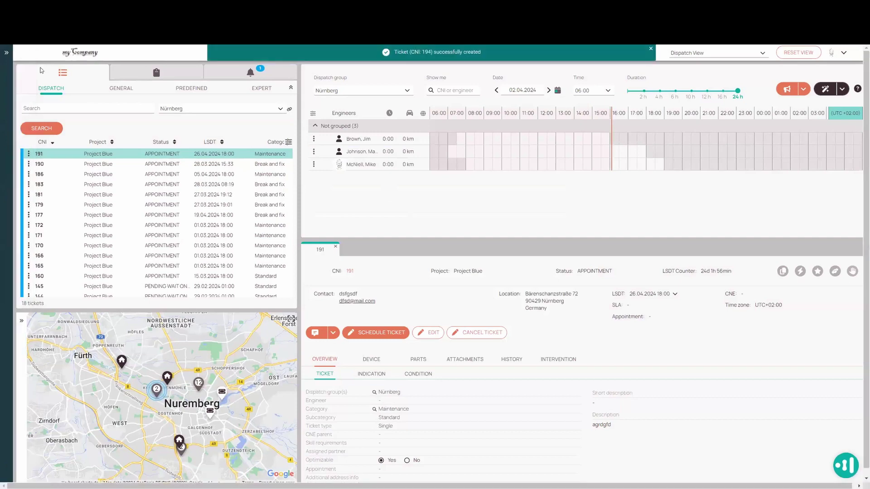
left_click(116, 91)
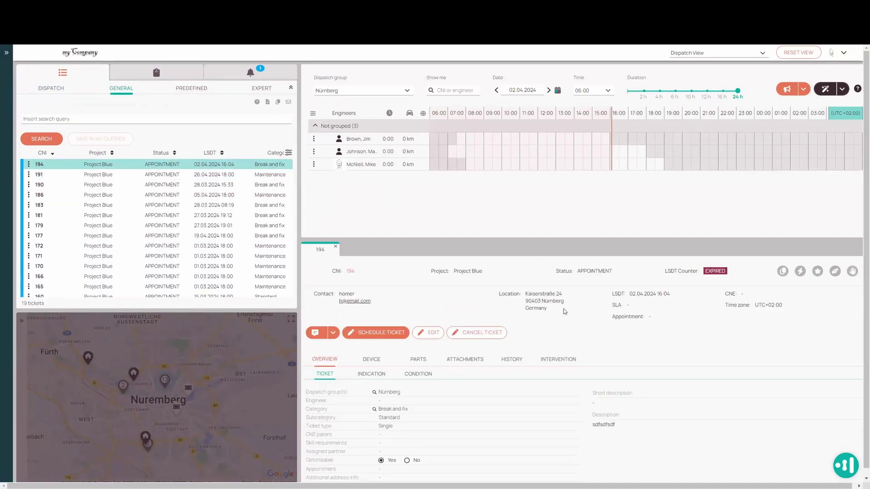
left_click_drag(554, 310, 525, 293)
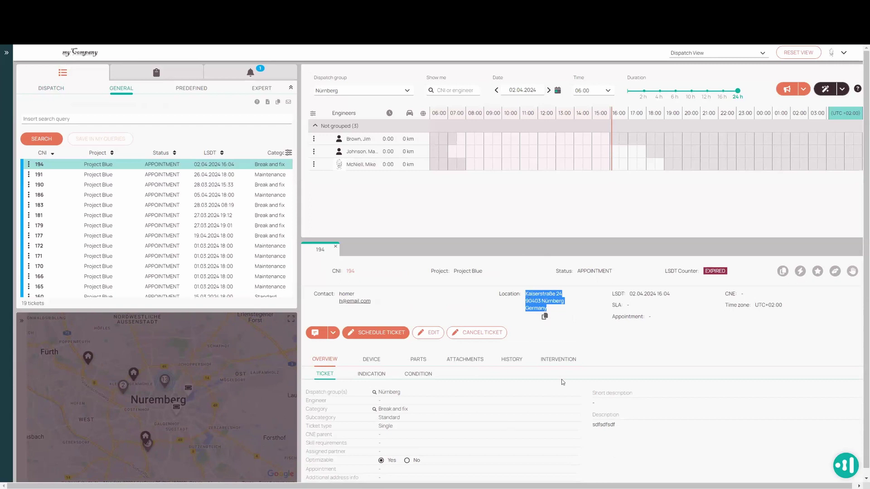
scroll(561, 382, "down", 4)
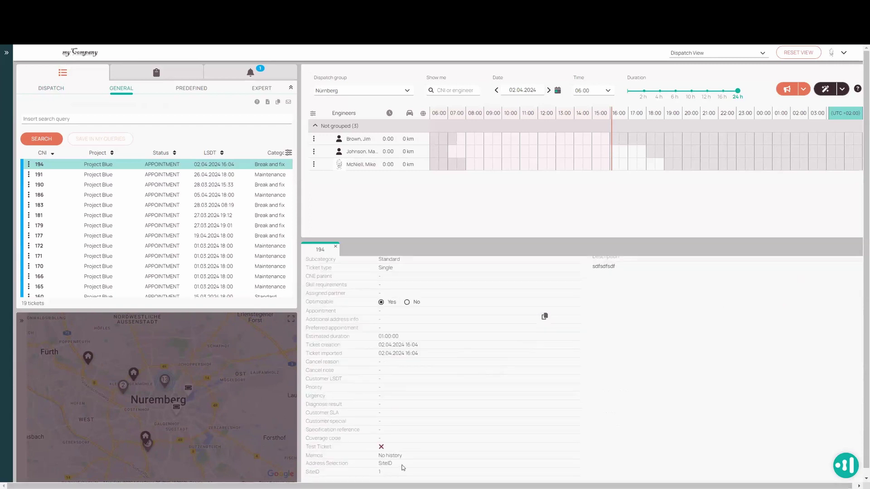
scroll(512, 268, "up", 4)
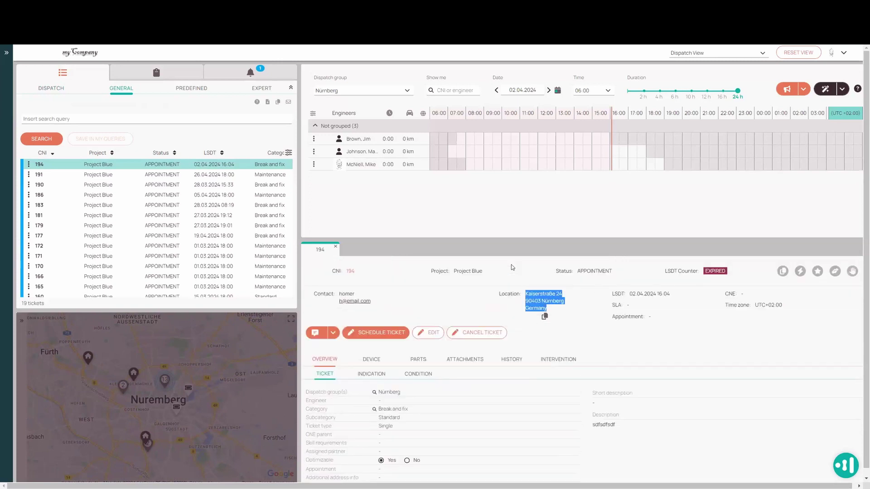
left_click(526, 207)
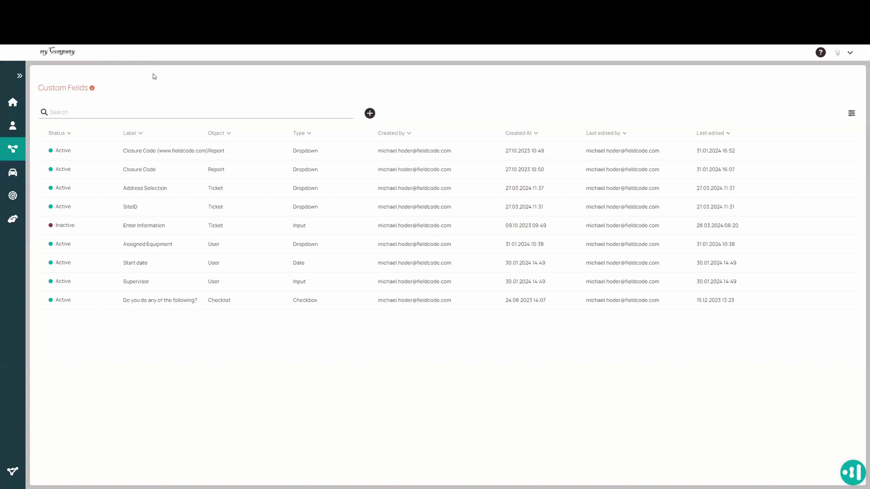
Open ProjectBlue_Devicelist from the Lists page via the Workflows flyout.
mouse_move(13, 149)
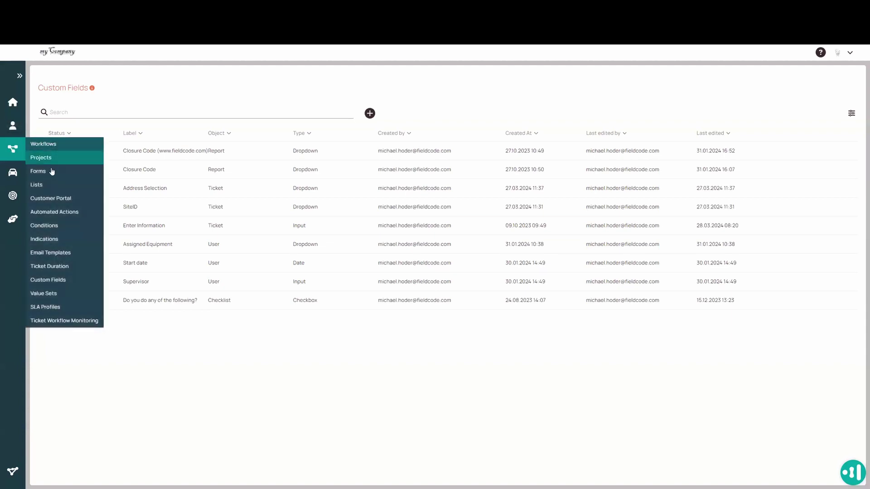
left_click(45, 184)
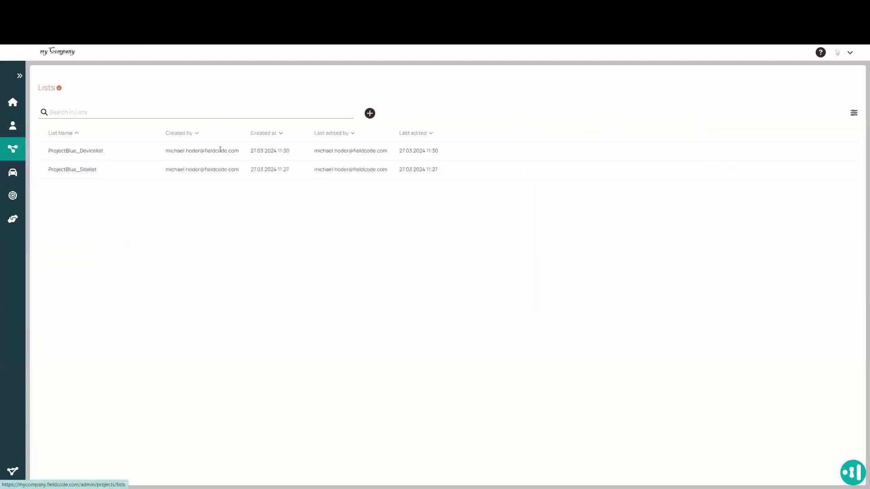
left_click(221, 151)
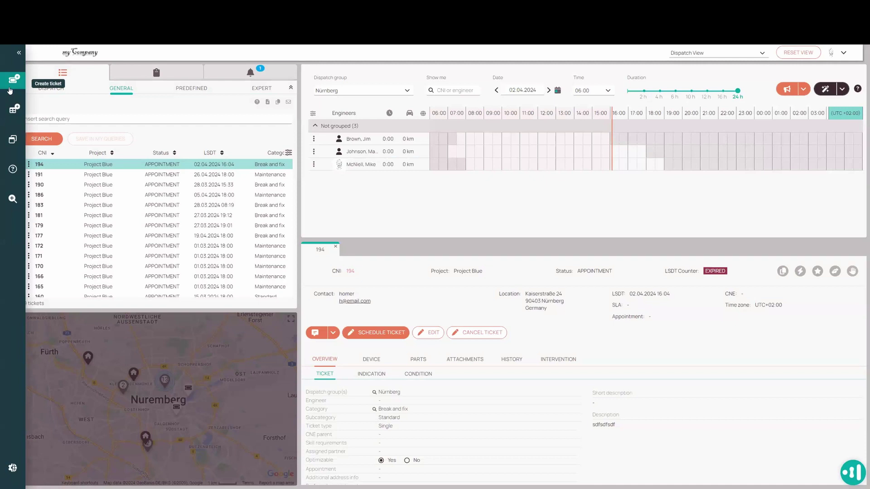
Start a Project Blue ticket and enter the contact's last name and primary e-mail.
left_click(10, 91)
left_click(55, 116)
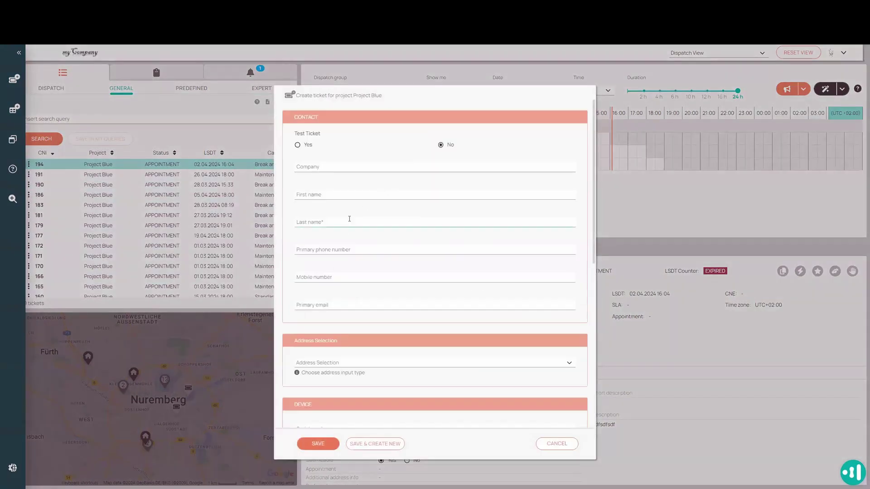
left_click(349, 218)
type("Smith")
left_click(344, 305)
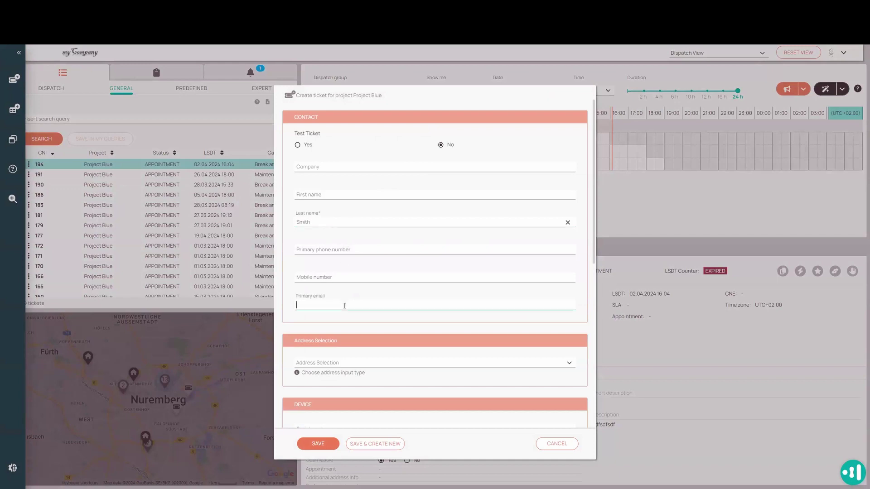
type("hp@sdfsdf.com")
Set Address Selection to SiteID, choose site ID 2, and enter serial number 78678.
left_click(316, 364)
left_click(316, 370)
left_click(334, 425)
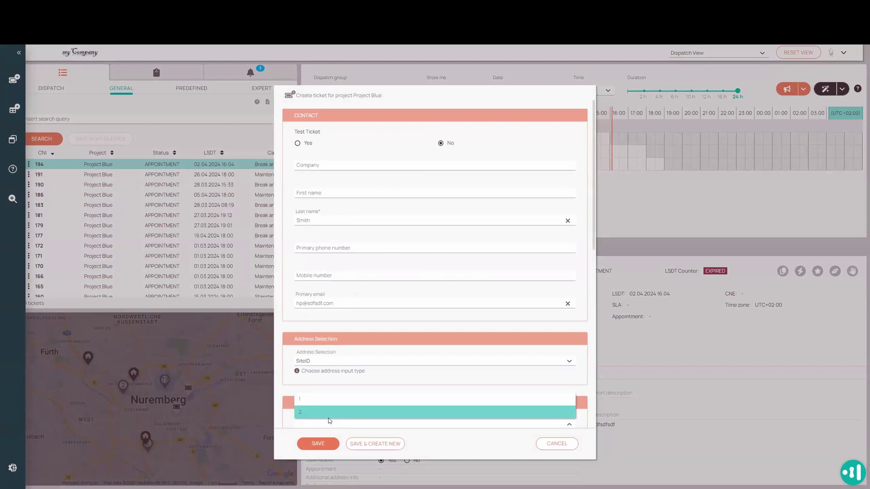
left_click(334, 410)
scroll(498, 290, "down", 5)
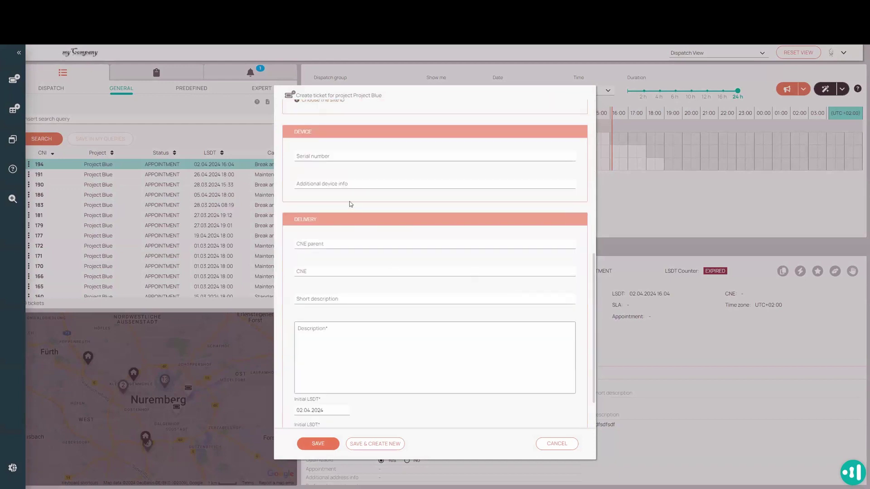
scroll(498, 277, "up", 2)
left_click(324, 261)
type("78678")
Add description 'sdfdsf', set category Installation, Move, Add, Change, and Disposal, and save.
scroll(340, 382, "down", 3)
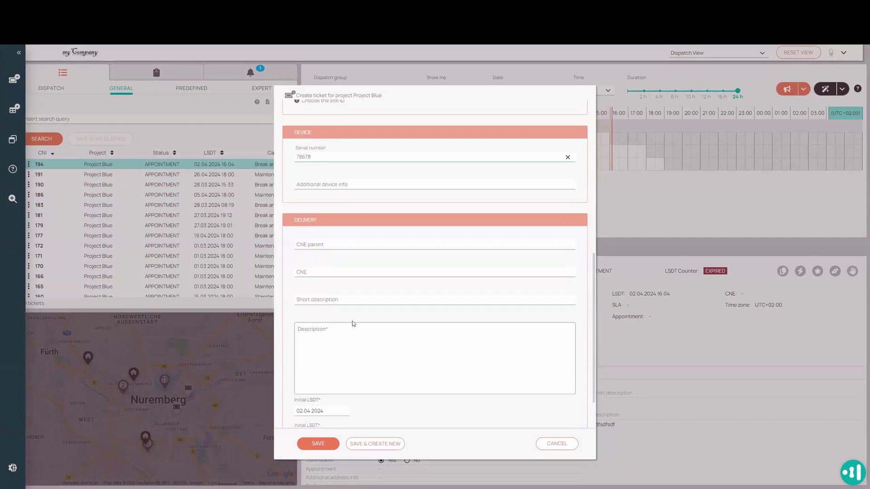
left_click(348, 335)
type("sdfdsf")
scroll(359, 320, "down", 1)
left_click(335, 406)
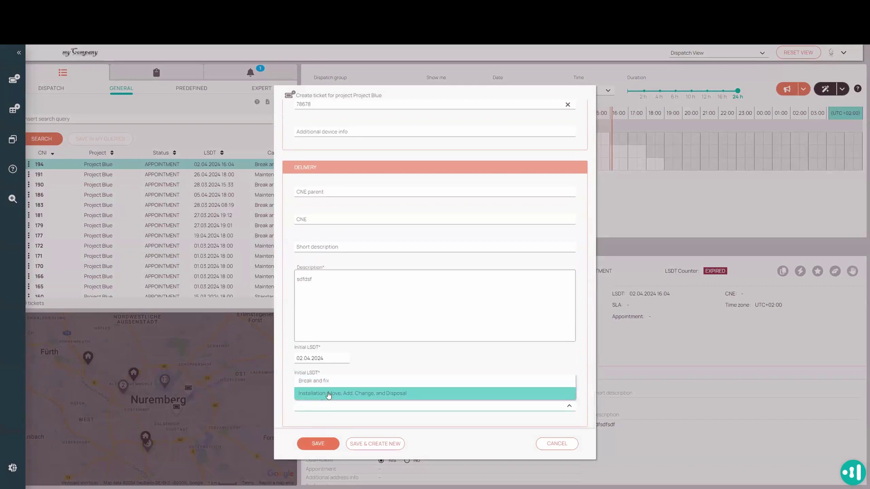
left_click(326, 393)
key("Return")
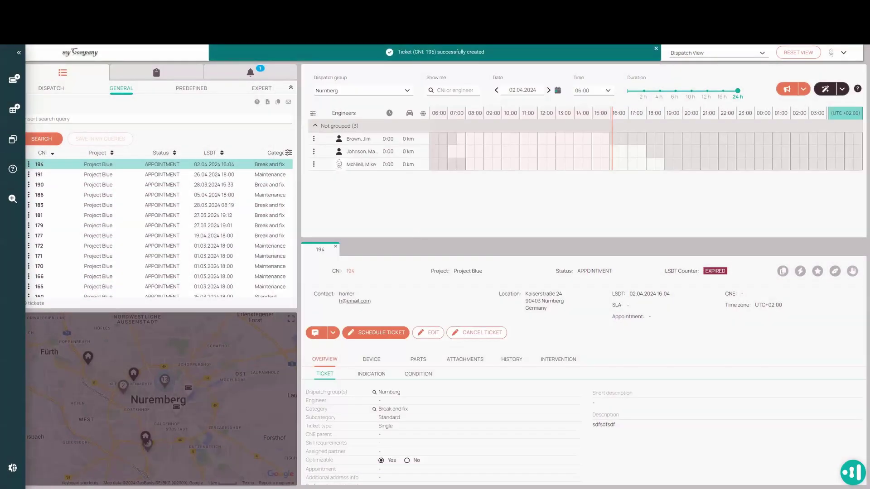
Open ticket 195 from the general ticket list and check its device serial 78678.
left_click(20, 53)
left_click(51, 89)
left_click(120, 89)
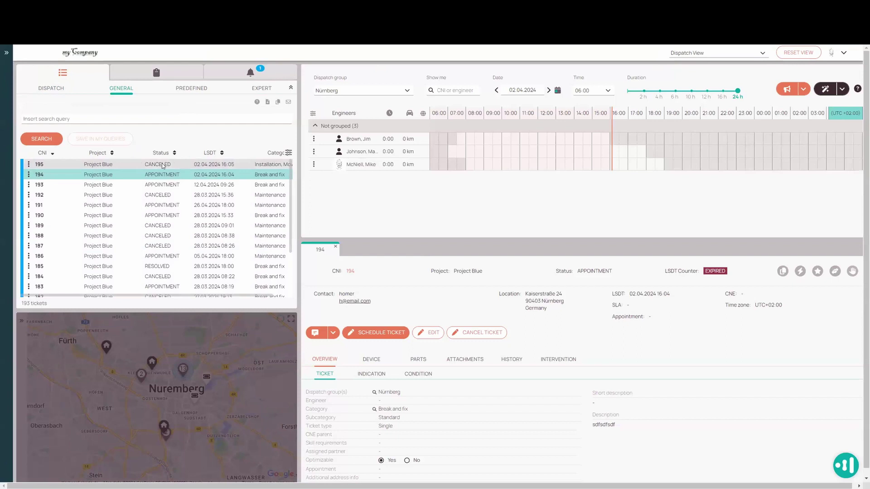
left_click(162, 164)
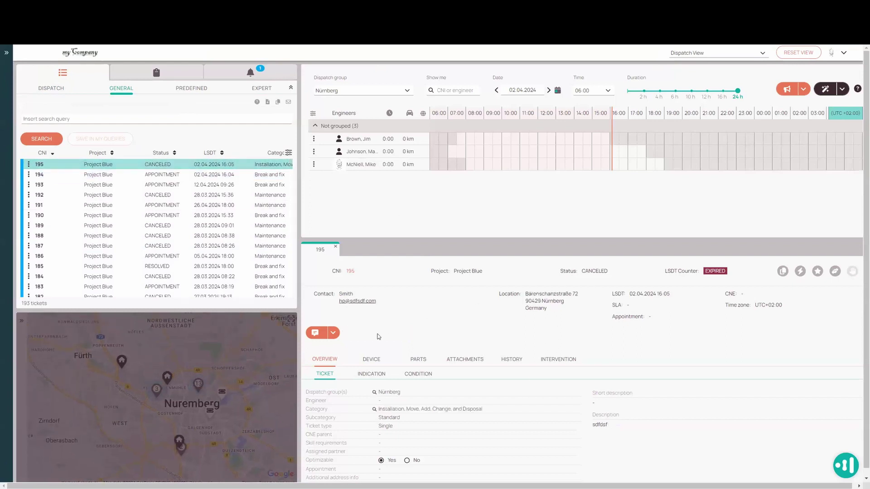
left_click(375, 359)
double_click(372, 421)
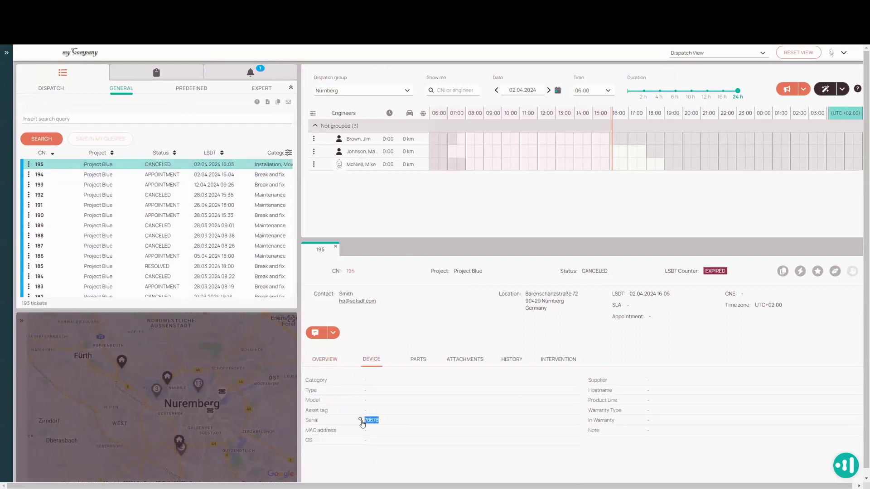
Review ticket 195's history showing cancellation for an unsupported device, then expand the sidebar.
left_click(511, 359)
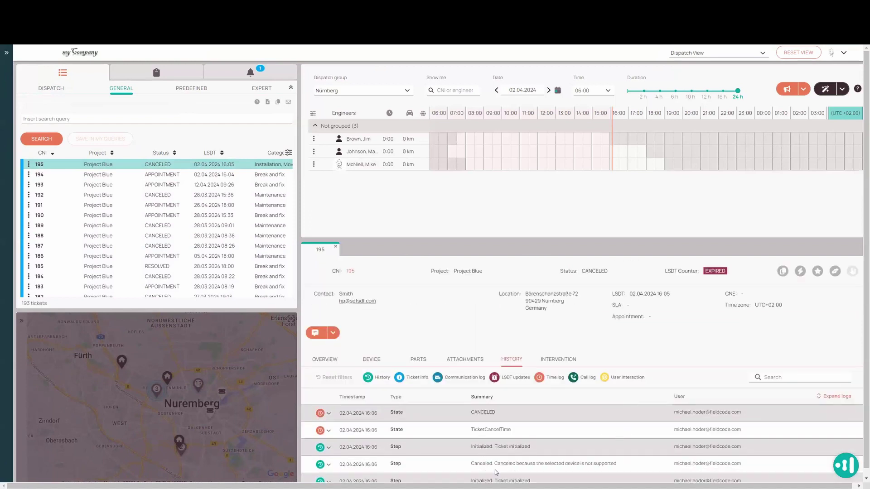
left_click(328, 465)
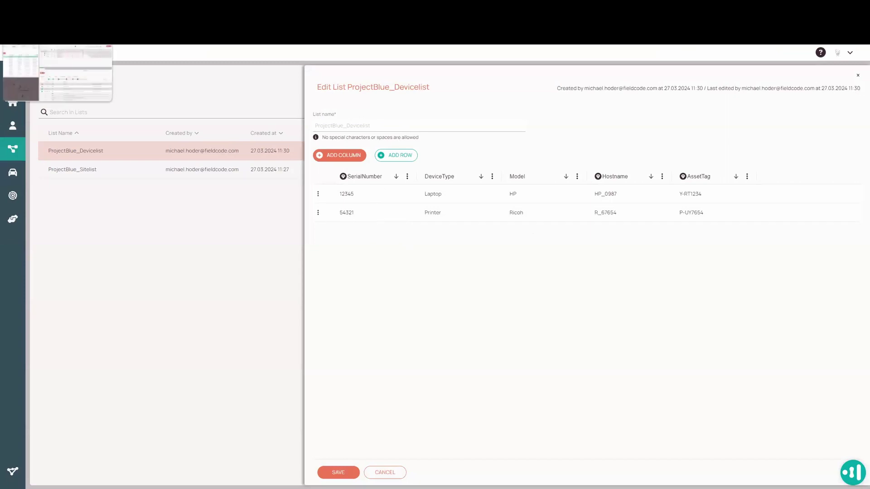
key("alt+Tab")
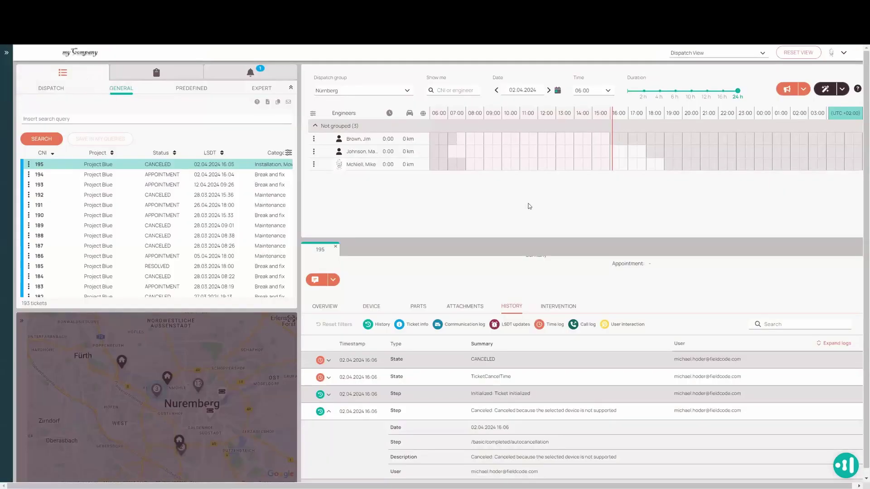
left_click(332, 417)
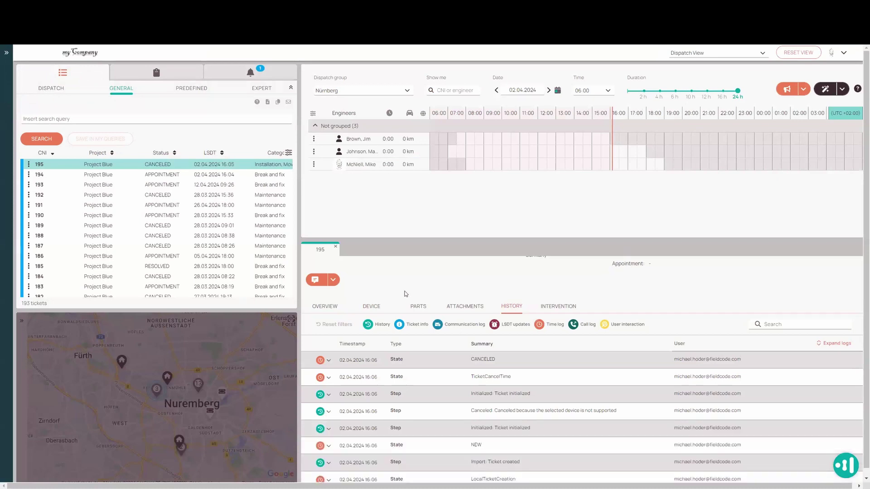
scroll(399, 274, "up", 1)
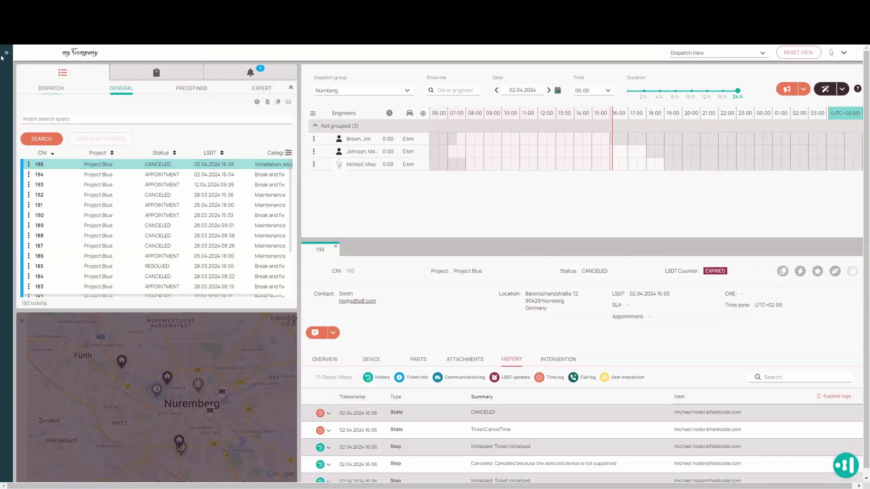
left_click(13, 82)
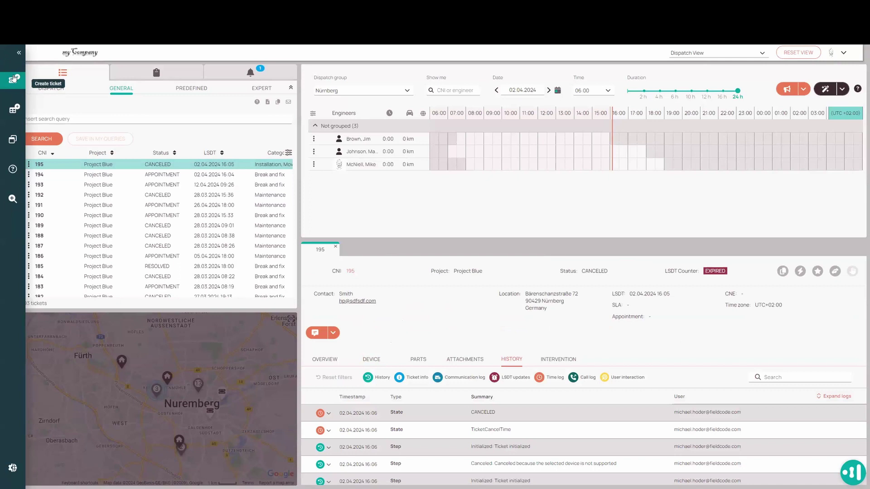
Start a Project Blue ticket and enter the contact's last name and primary e-mail.
left_click(14, 77)
left_click(56, 120)
left_click(345, 222)
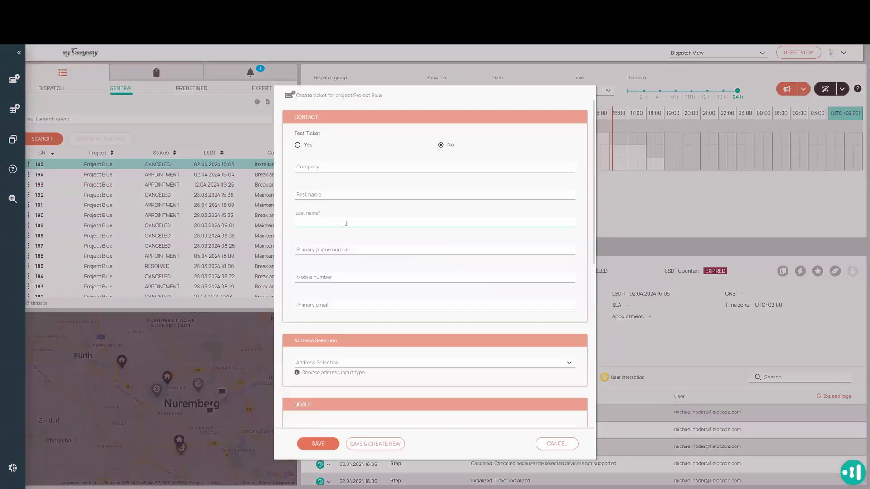
type("Johnson")
left_click(332, 305)
type("J@sdfsdf.com")
Set Address Selection to SiteID, choose site ID 1, and enter serial number 12345.
scroll(303, 276, "down", 4)
left_click(354, 203)
left_click(351, 214)
left_click(345, 267)
left_click(335, 278)
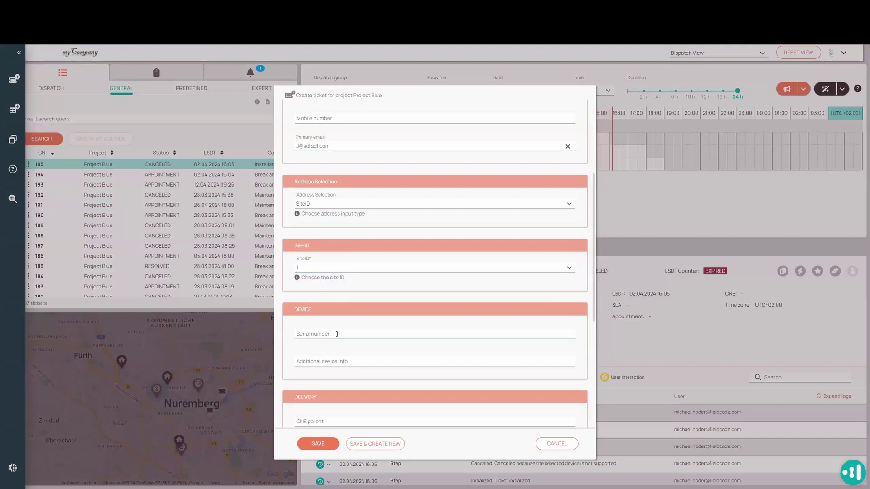
left_click(339, 335)
type("12345")
Add description 'fdsgdfg', set category Installation, Move, Add, Change, and Disposal, and submit.
scroll(340, 331, "down", 5)
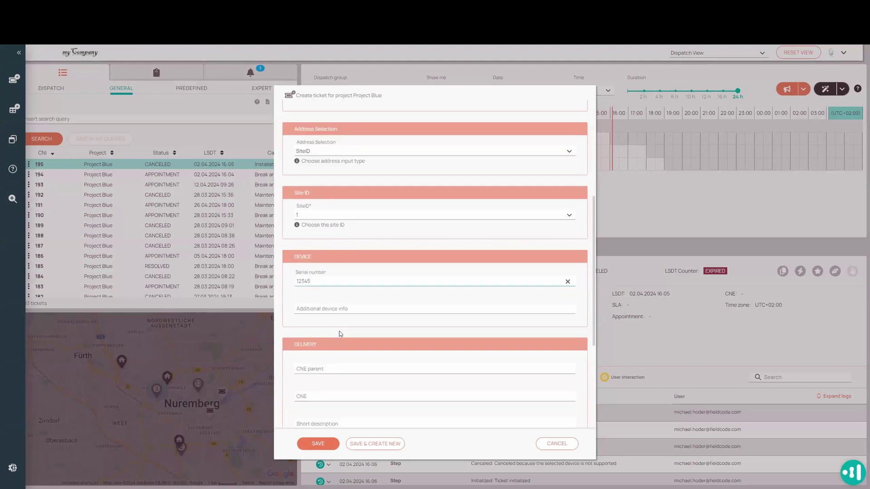
left_click(336, 295)
type("fdsgdfg")
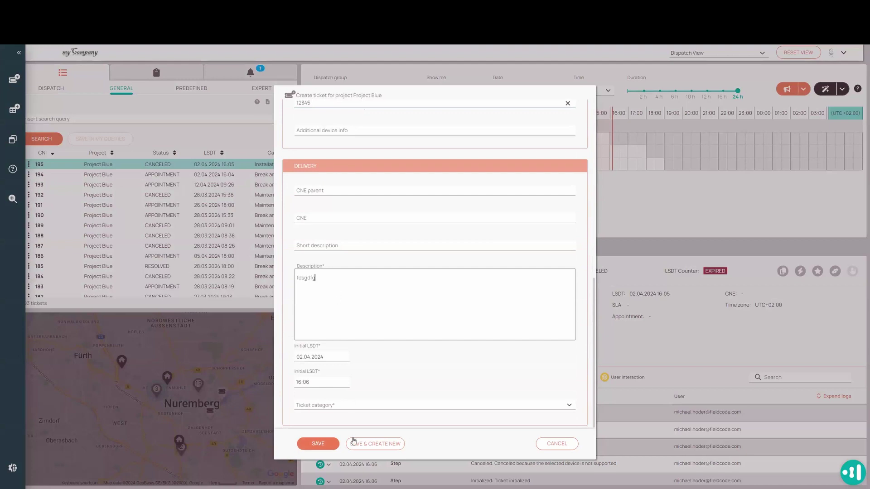
left_click(344, 406)
left_click(337, 392)
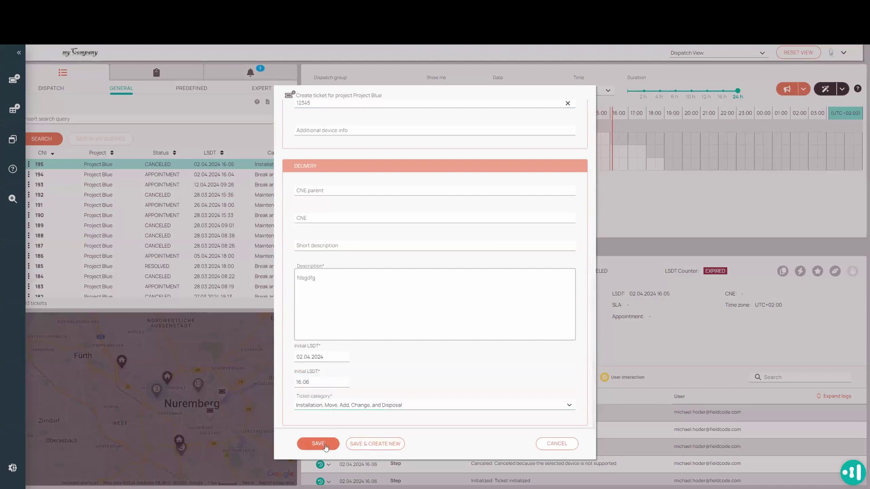
key("Escape")
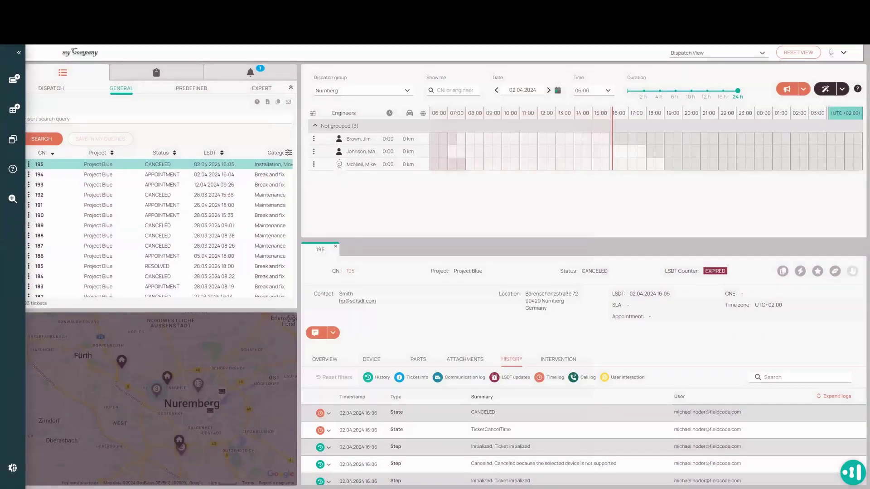
Widen the workspace, switch from the dispatching filter back to the general list, and open ticket 196.
left_click(18, 54)
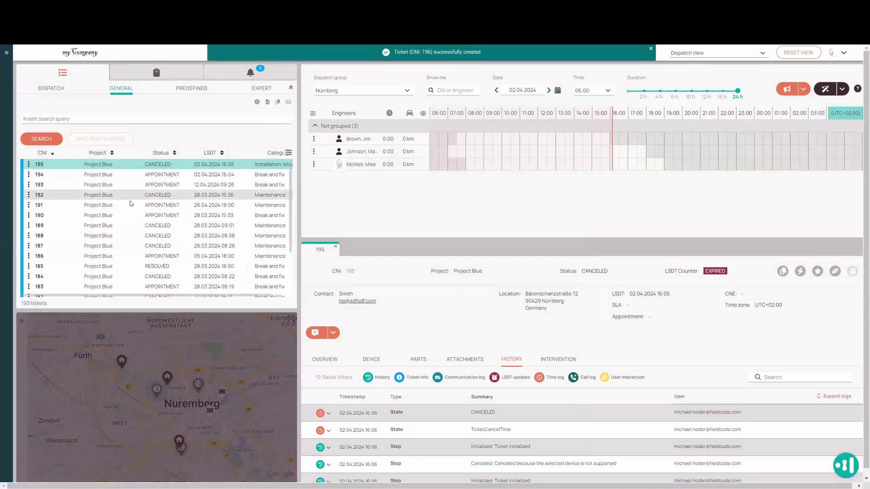
left_click(51, 89)
left_click(126, 86)
left_click(152, 166)
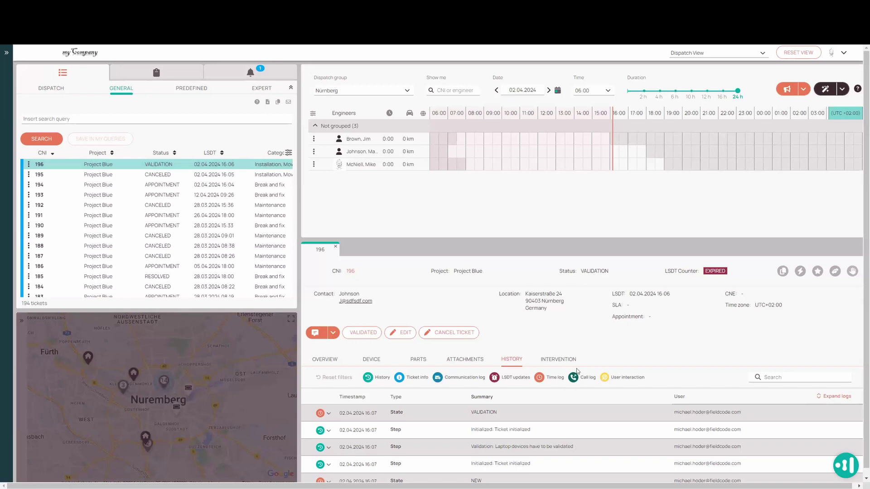
Review ticket 196's laptop validation history entry, location address and device details.
left_click(330, 450)
scroll(496, 420, "down", 3)
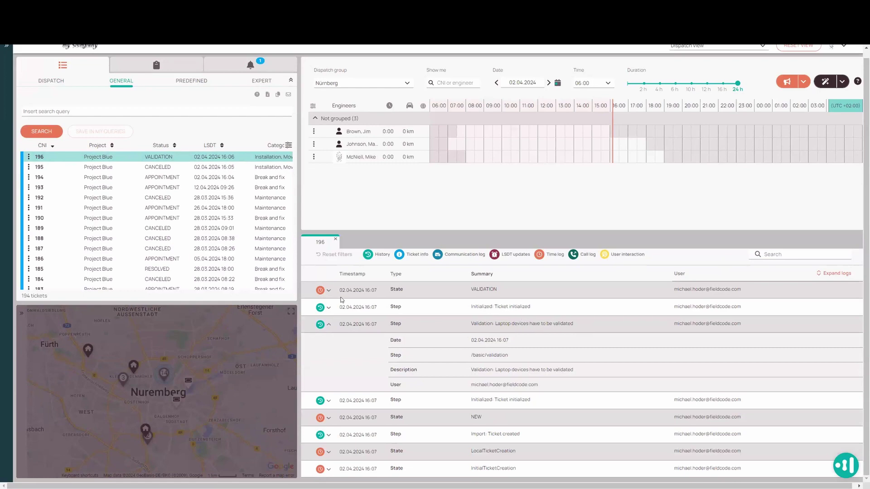
scroll(555, 326, "up", 5)
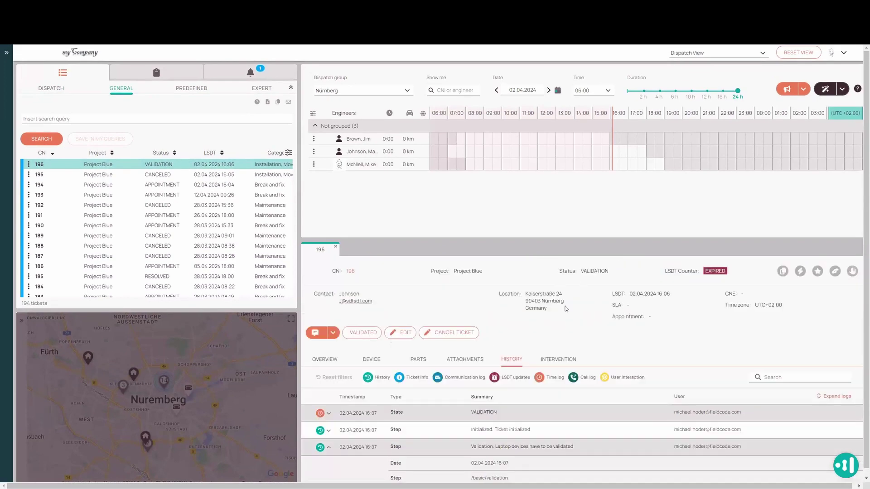
left_click_drag(566, 310, 525, 293)
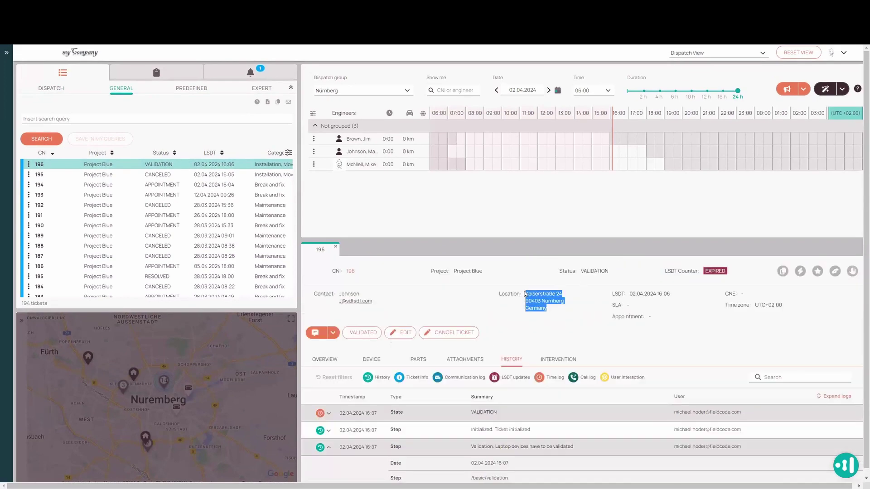
left_click(371, 360)
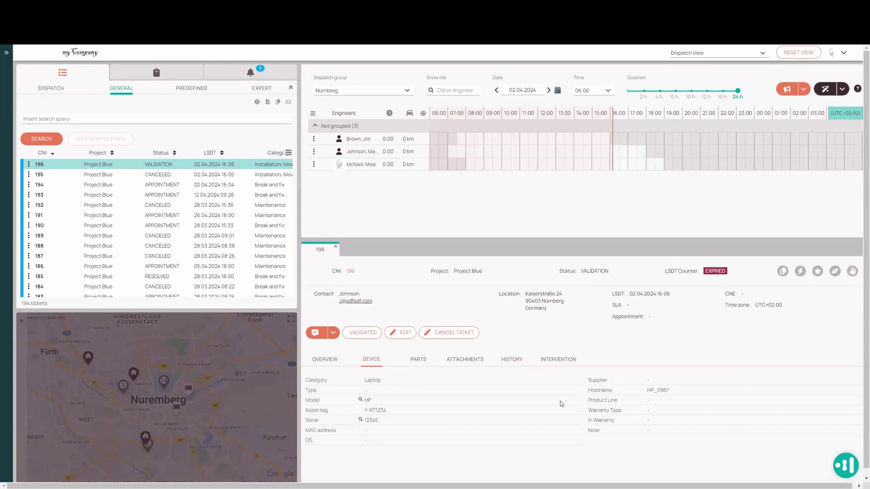
Back in the history, validate ticket 196 so its status becomes APPOINTMENT.
left_click(508, 361)
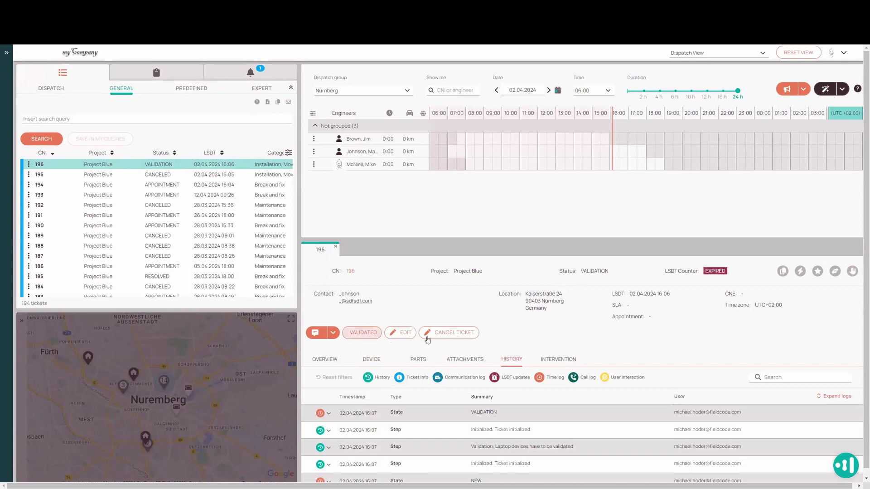
left_click(357, 333)
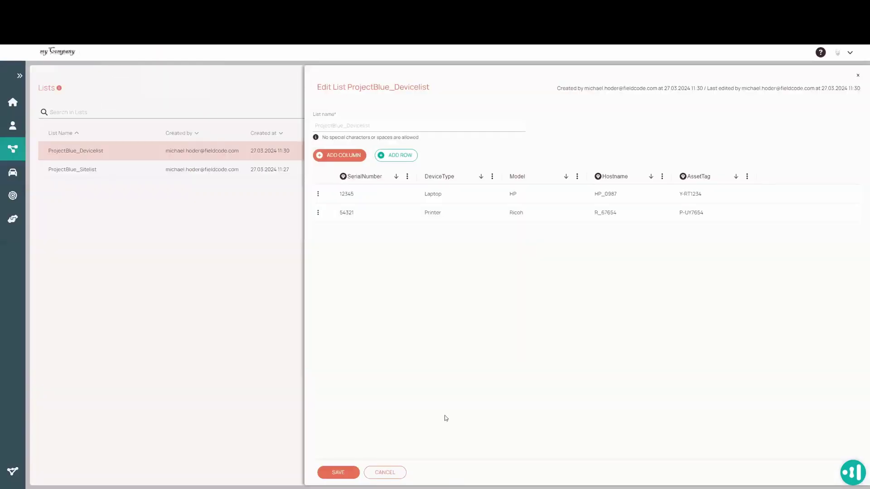
left_click(384, 473)
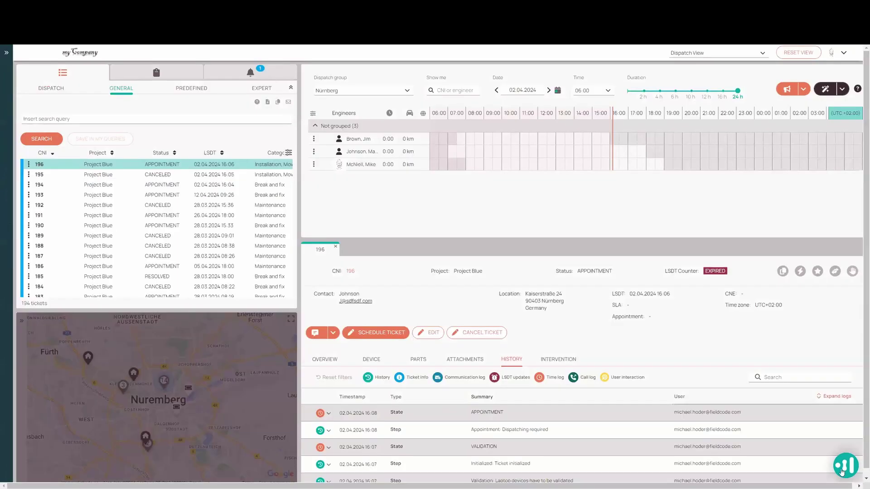
Open the 27 March 2024 release notes, then view ticket 196's ticket info types, keeping Internal info.
left_click(841, 471)
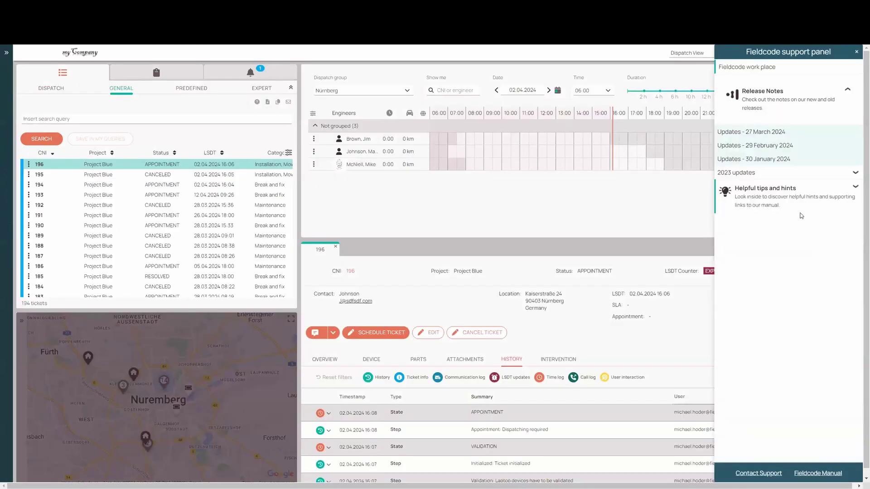
left_click(786, 132)
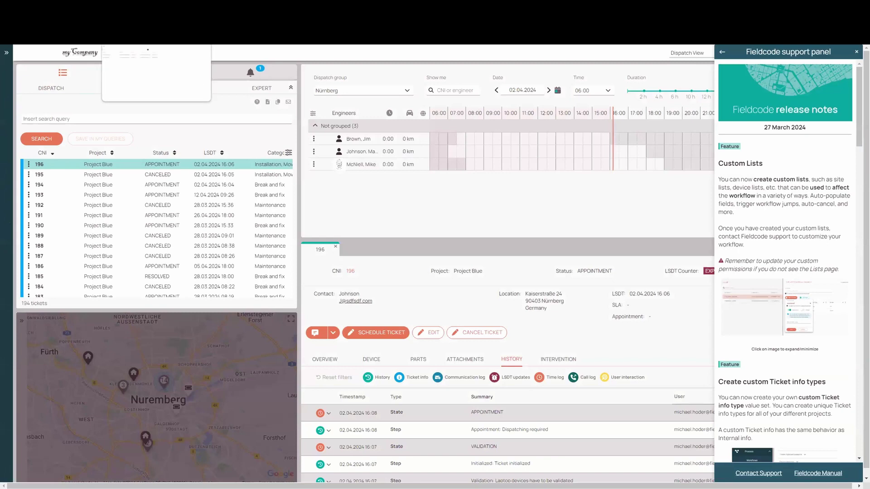
left_click(317, 336)
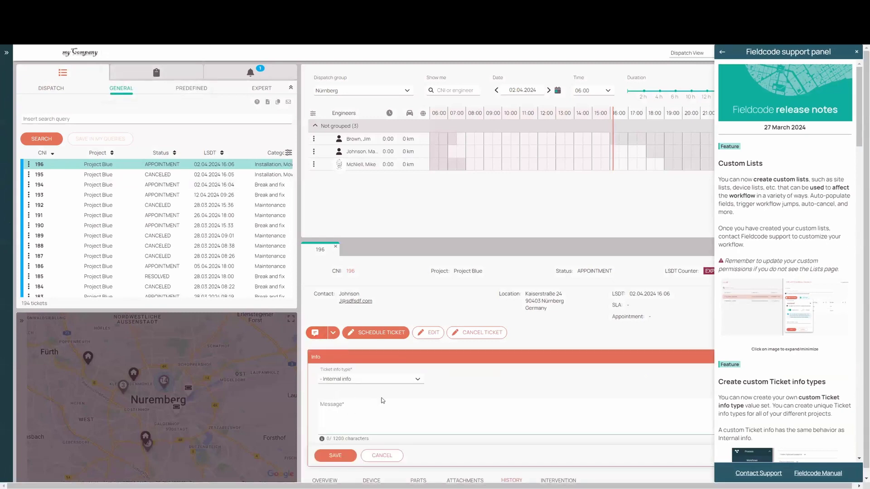
left_click(382, 379)
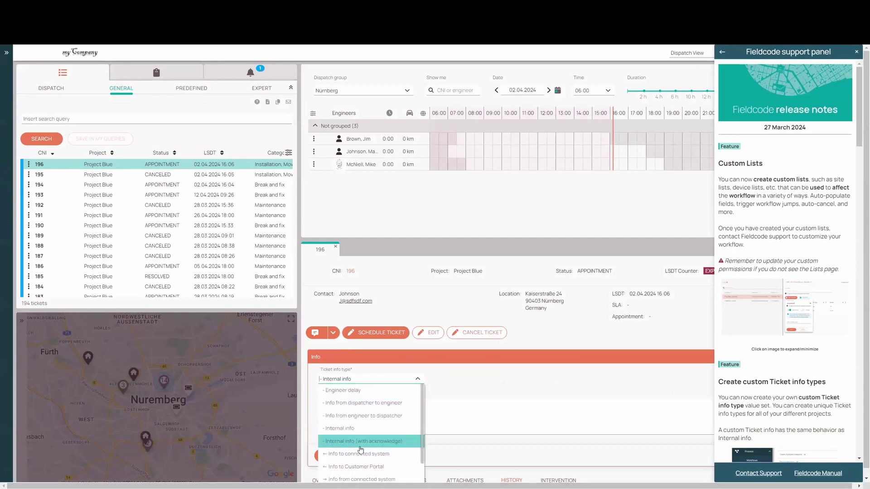
left_click(377, 194)
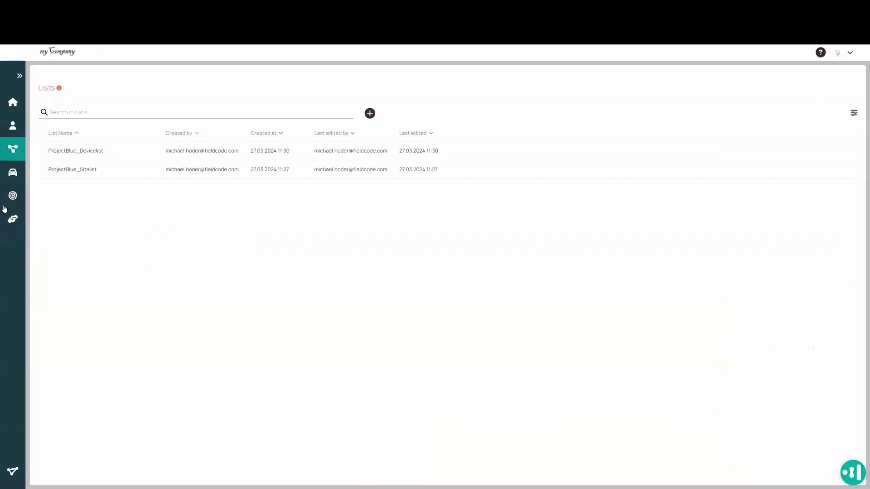
Start a new value in the Ticket info type value set under Process > Value Sets.
mouse_move(13, 148)
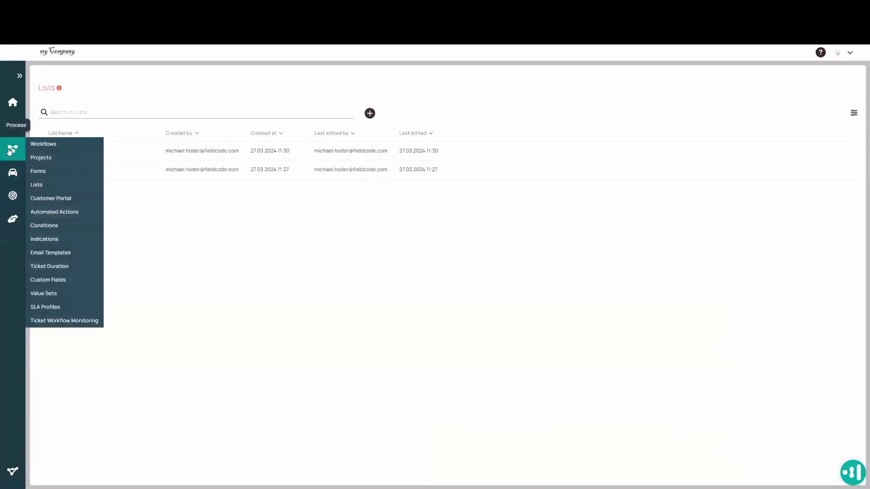
left_click(43, 294)
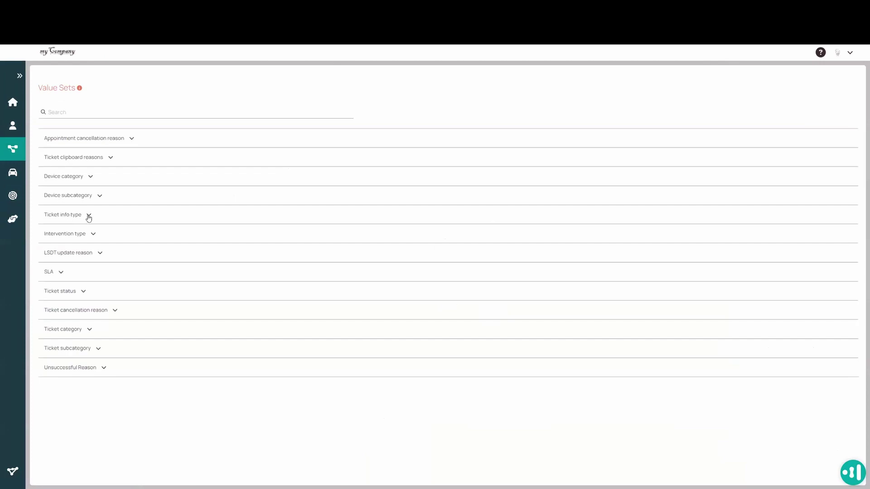
left_click(89, 215)
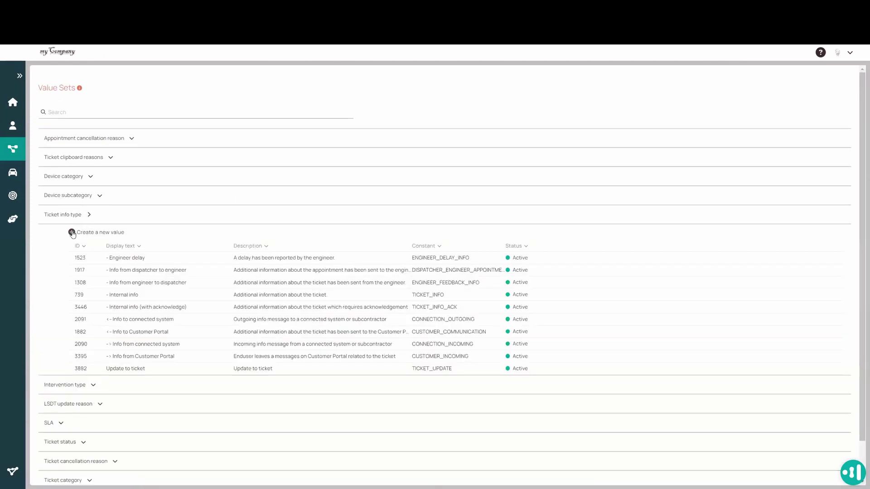
left_click(91, 232)
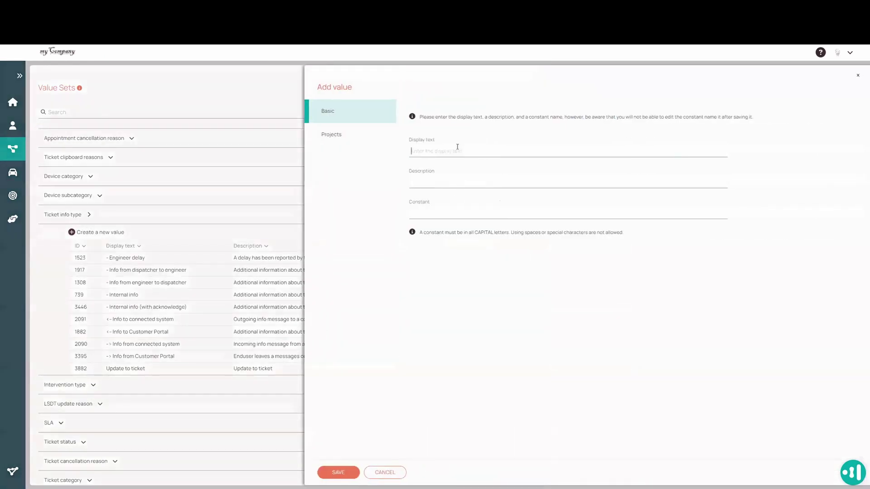
Enter display text and description Customer Feedback and constant CUSTOMER_FEEDBACK.
left_click(457, 147)
type("customer")
key("ctrl+a")
key("ctrl+c")
left_click(417, 182)
key("ctrl+v")
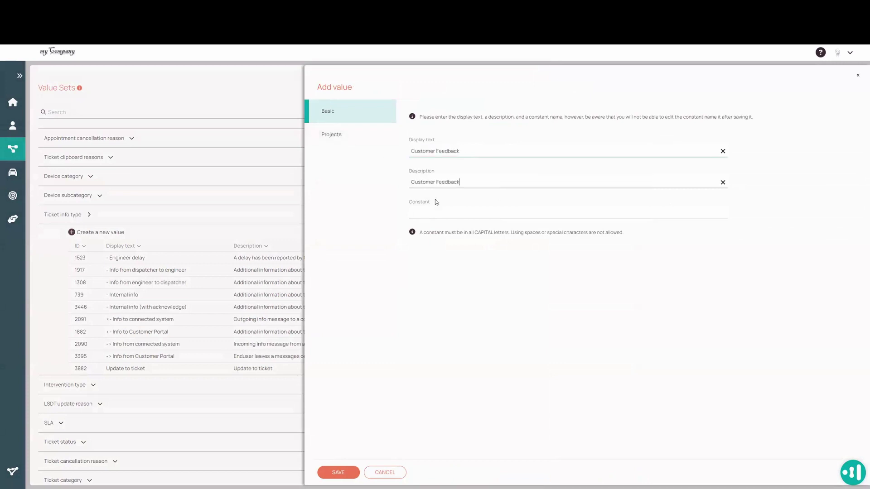
left_click(438, 213)
key("ctrl+v")
left_click_drag(472, 212, 411, 213)
key("BackSpace")
type("CUSTOMER")
left_click(438, 212)
type("_")
Save the Customer Feedback info type, close the support panel and reload the dispatch view.
left_click(348, 471)
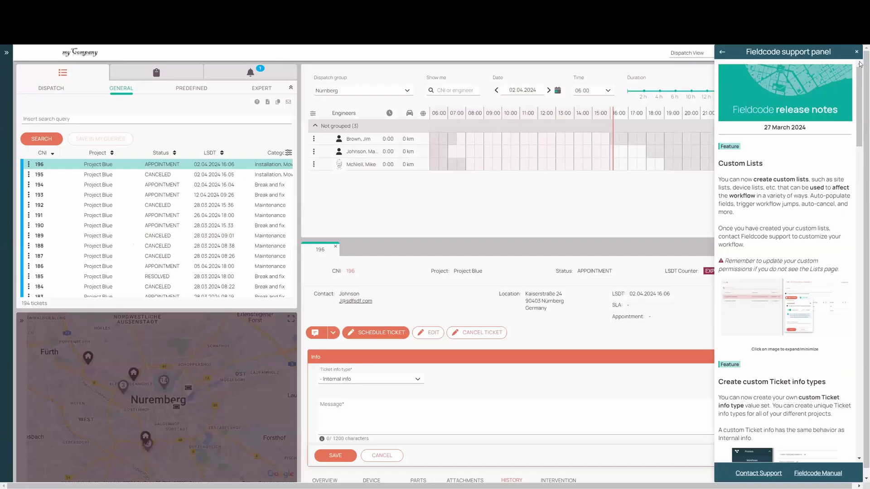
left_click(474, 206)
key("F5")
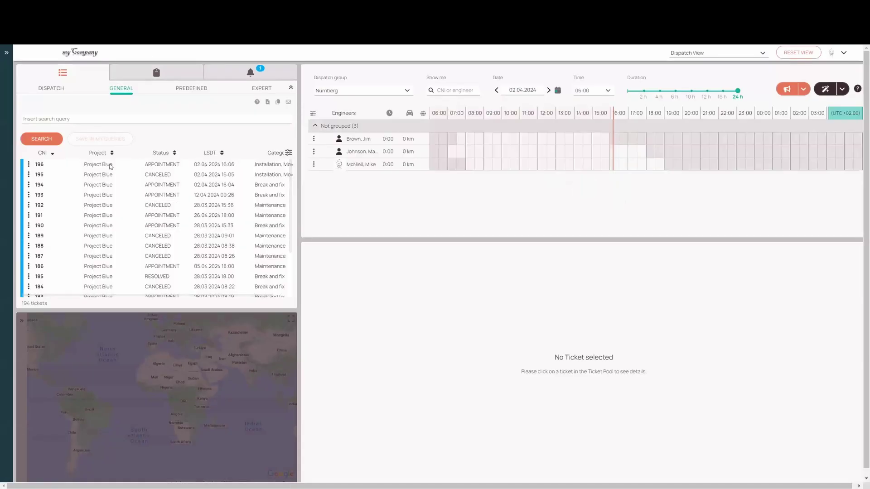
Add a Customer Feedback ticket info with a test message to ticket 196.
left_click(314, 333)
scroll(532, 324, "down", 1)
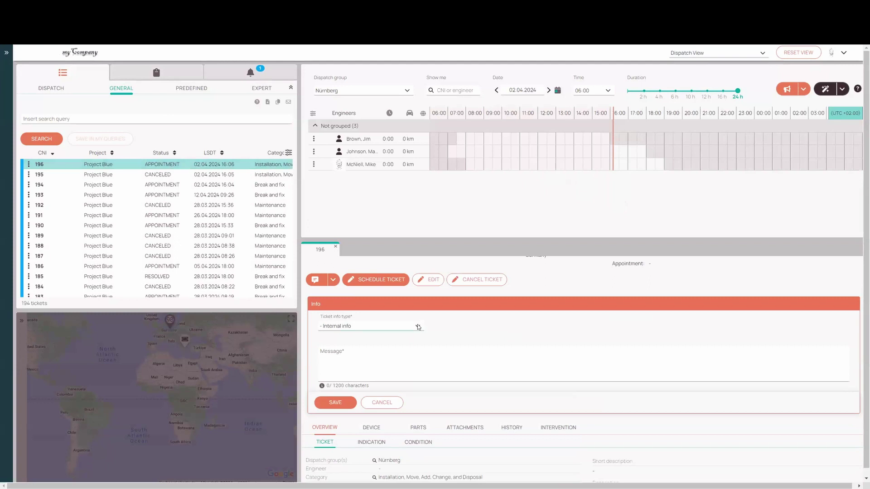
left_click(422, 326)
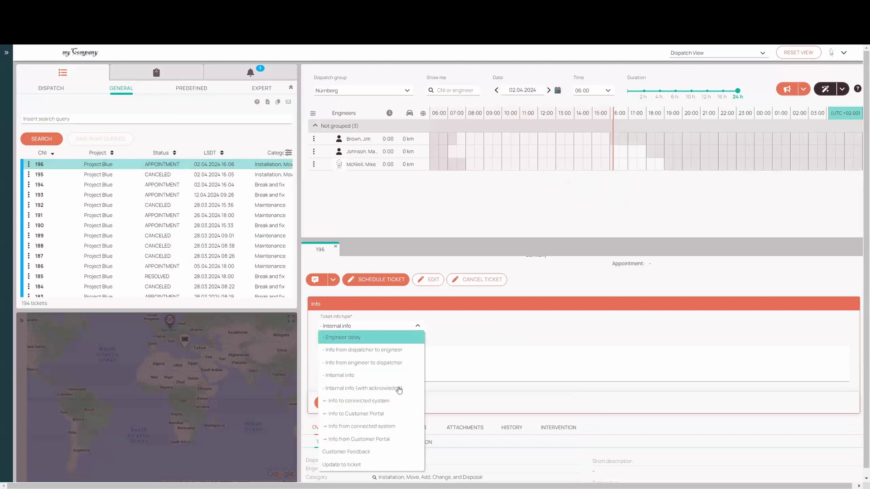
left_click(366, 451)
left_click(355, 358)
type("fghfghfgh")
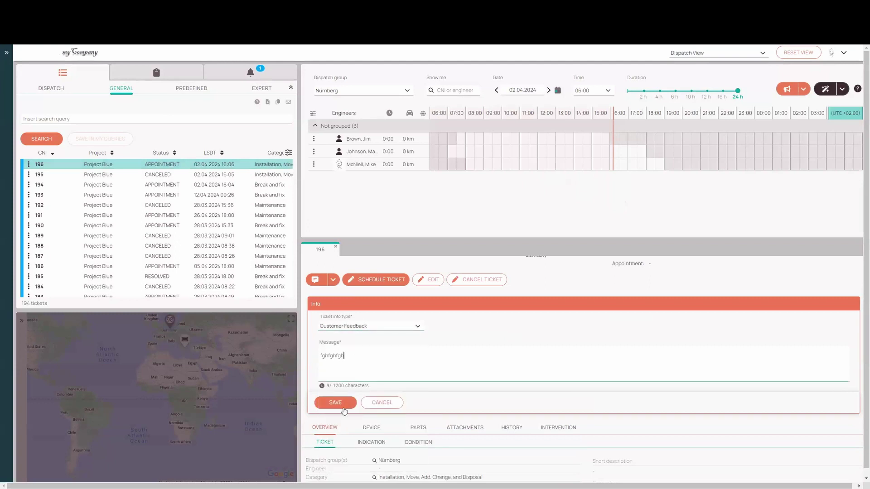
left_click(335, 402)
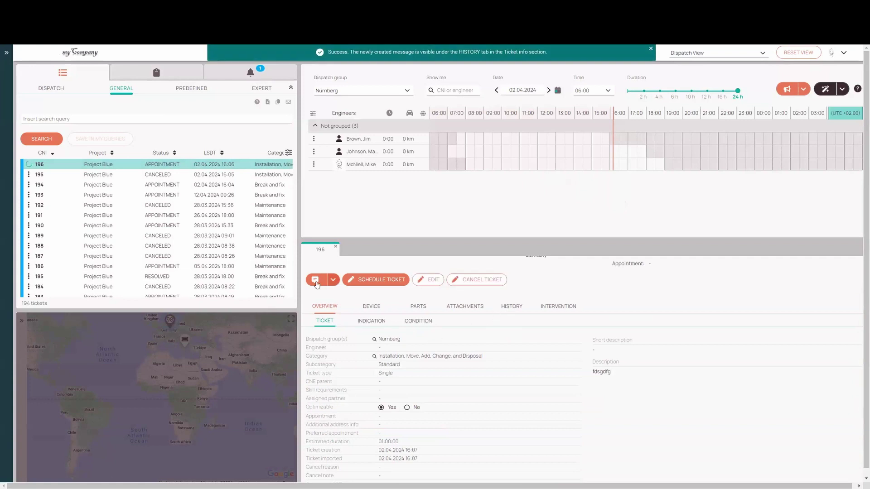
Check the new Customer Feedback entry at the top of ticket 196's history.
left_click(511, 307)
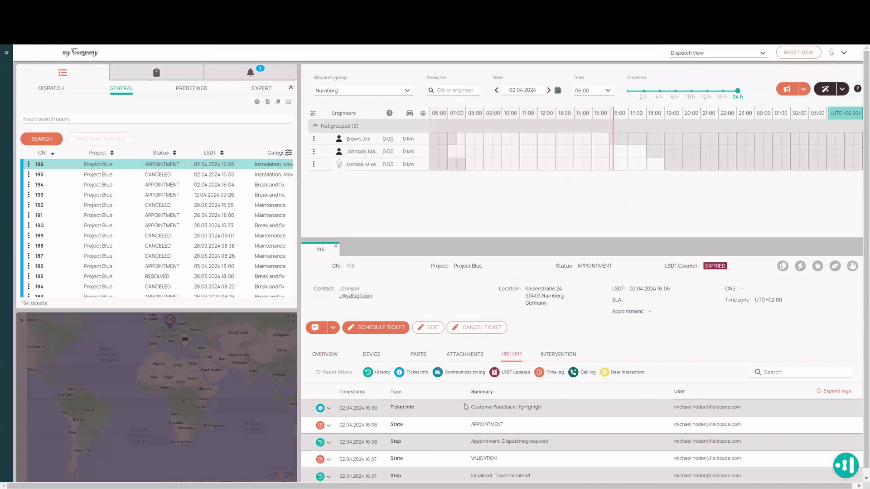
left_click_drag(470, 407, 556, 408)
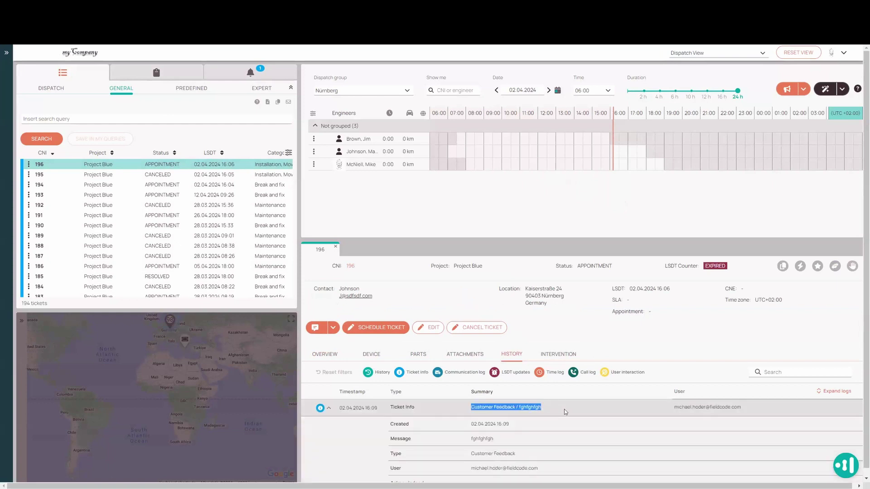
left_click(329, 408)
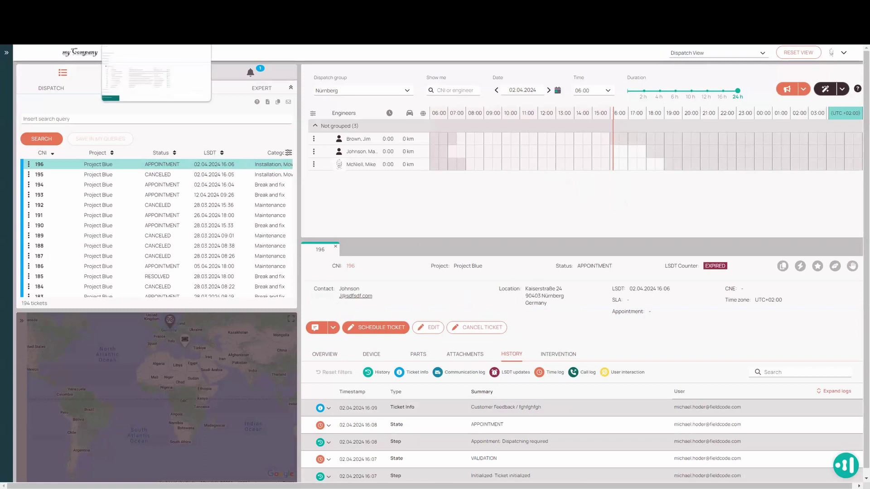
Reopen the 27 March 2024 release notes, then show the MyPartner cooperation's Skills tab.
left_click(845, 465)
left_click(777, 134)
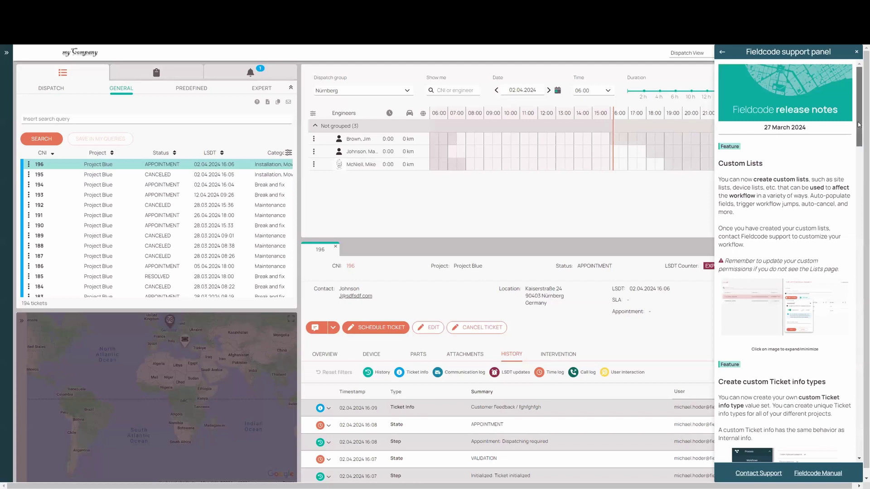
scroll(860, 171, "down", 5)
scroll(859, 171, "down", 3)
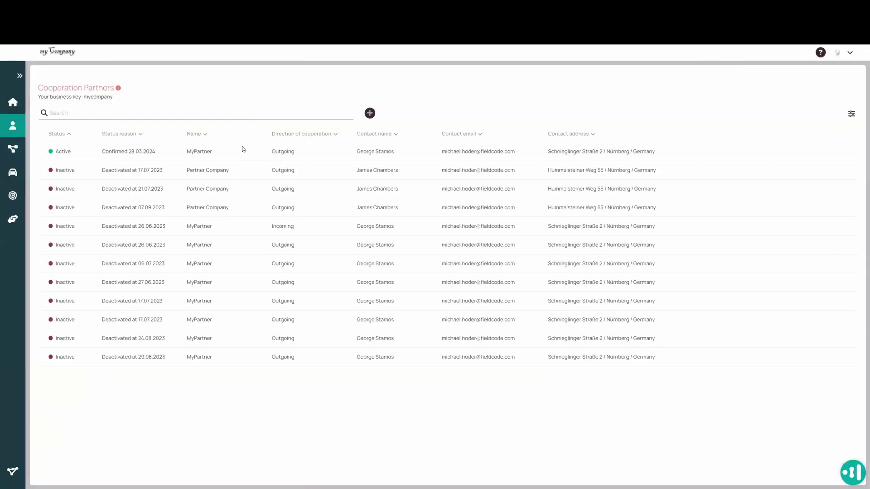
left_click(241, 146)
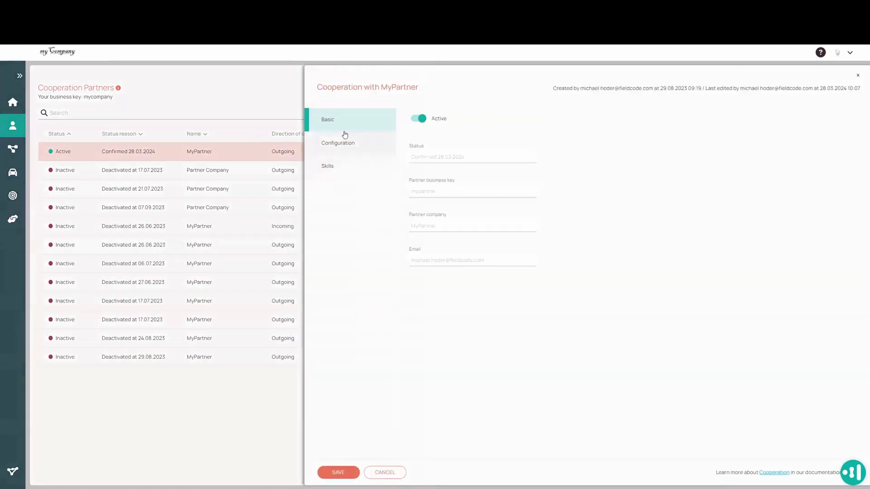
left_click(343, 173)
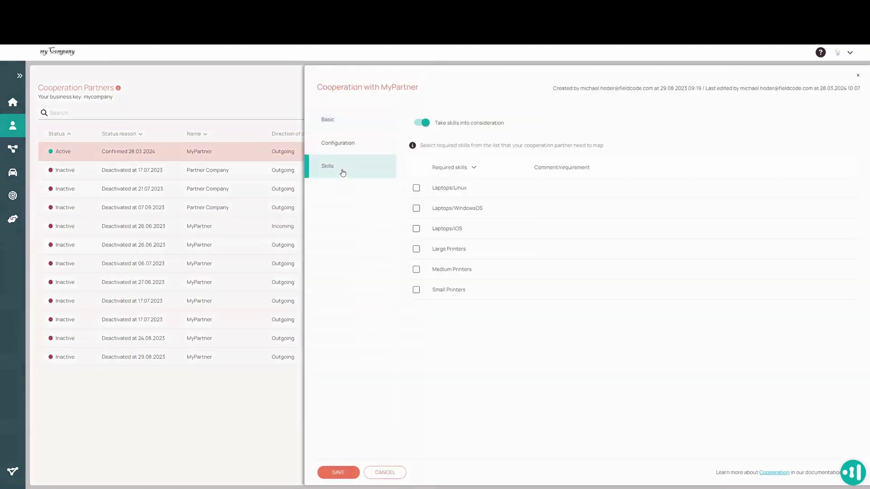
Switch MyPartner attachments to No sharing, back to Receive and send attachments, and save.
left_click(347, 144)
left_click(499, 129)
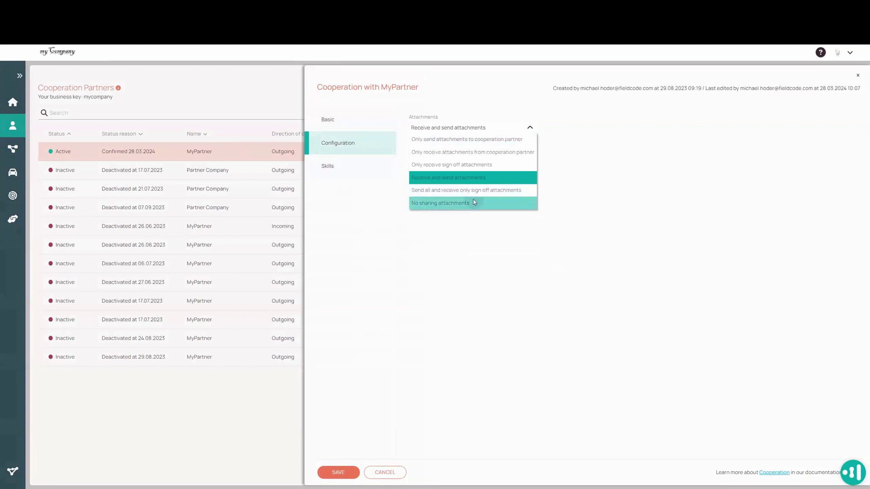
left_click(474, 202)
left_click(483, 130)
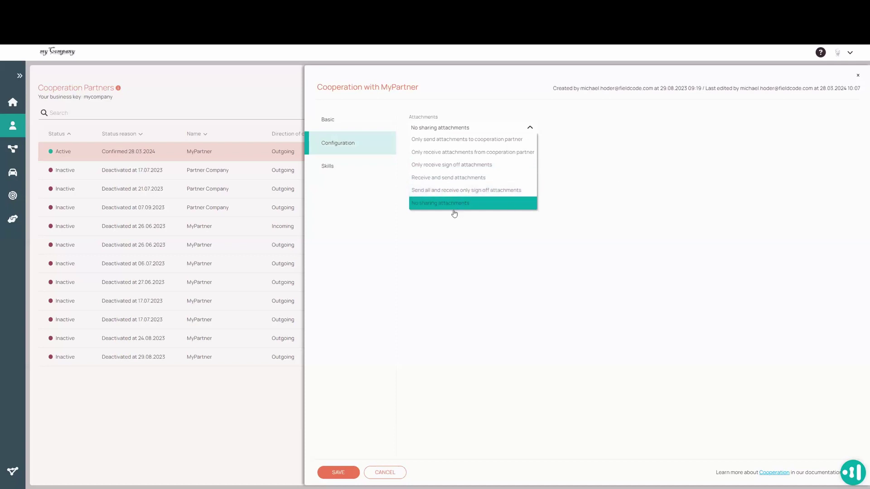
left_click(444, 178)
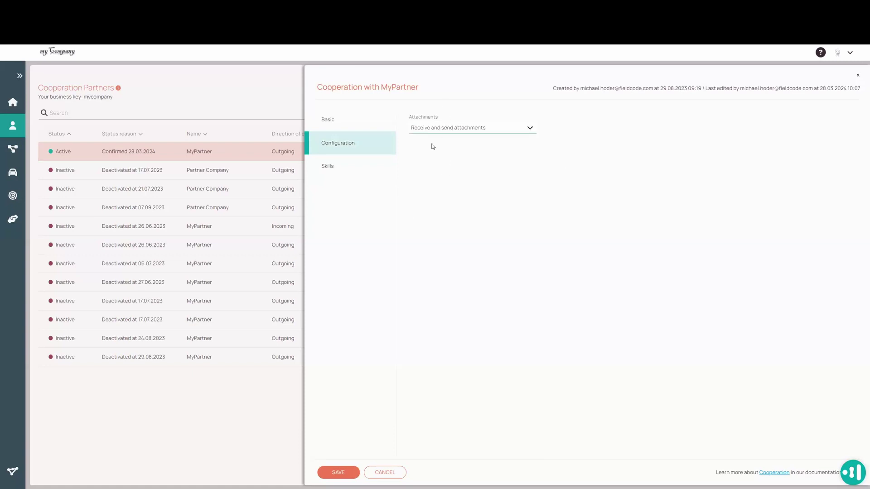
left_click(338, 472)
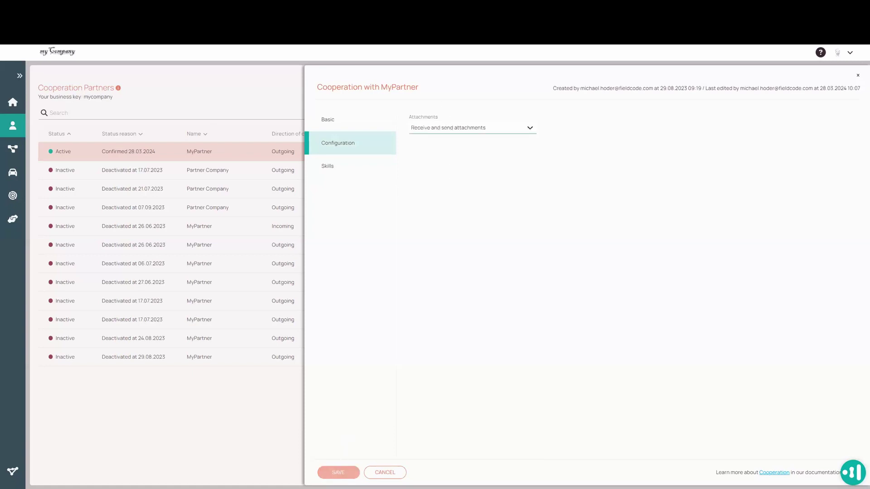
left_click(385, 472)
Reopen the MyPartner configuration, save it again and return to the dispatch view.
left_click(166, 154)
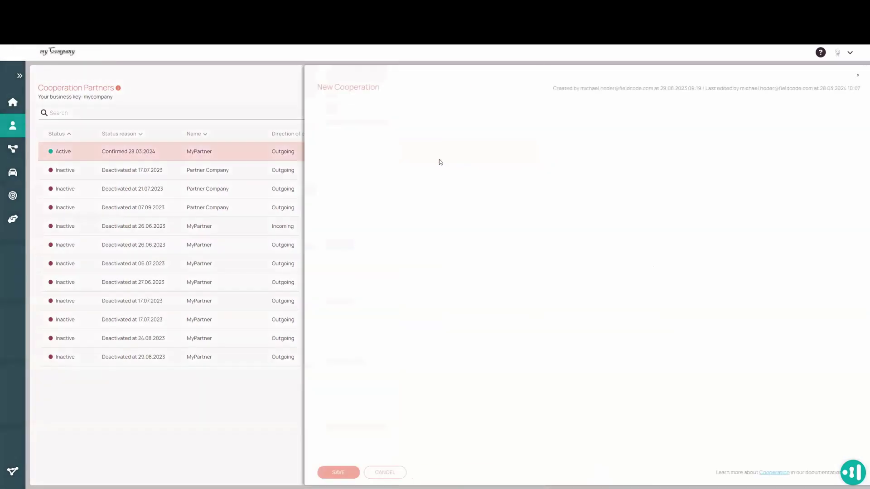
left_click(355, 145)
left_click(336, 475)
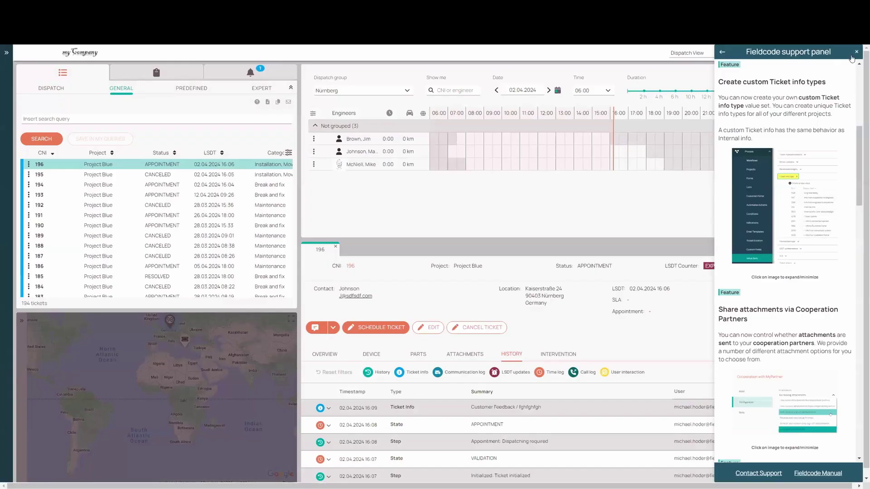
left_click(855, 53)
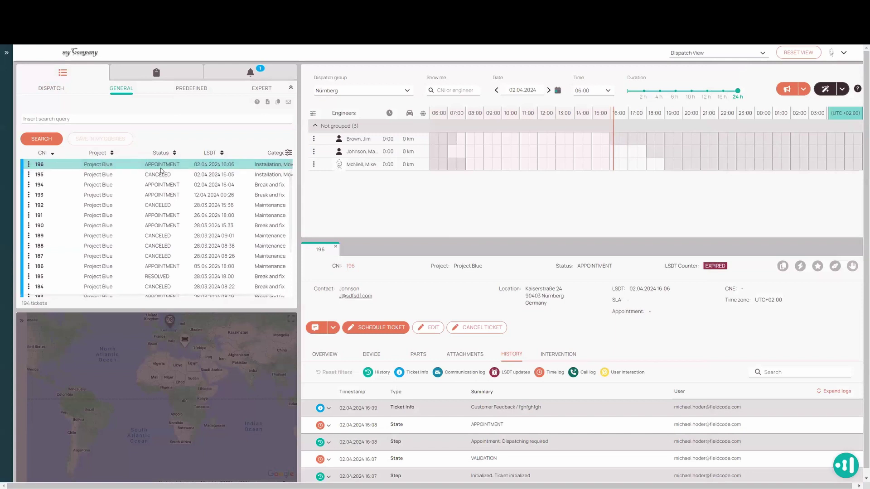
Attach android gps based.png to ticket 191.
left_click(206, 216)
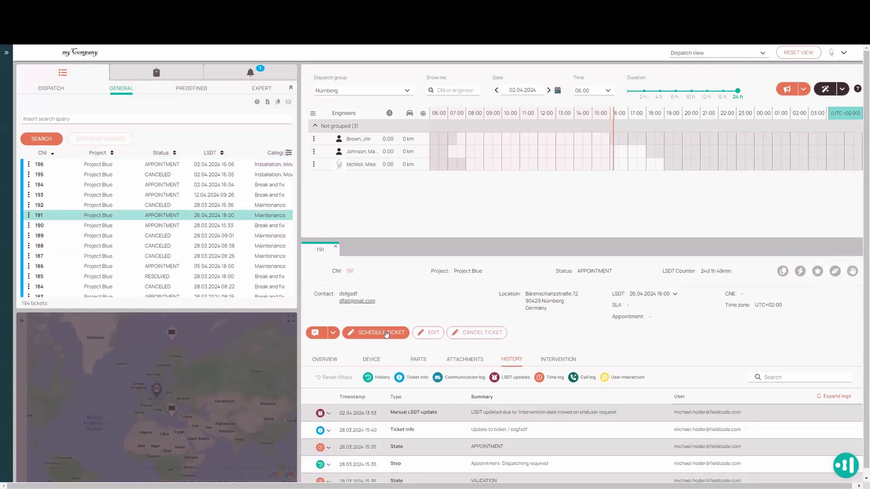
left_click(467, 365)
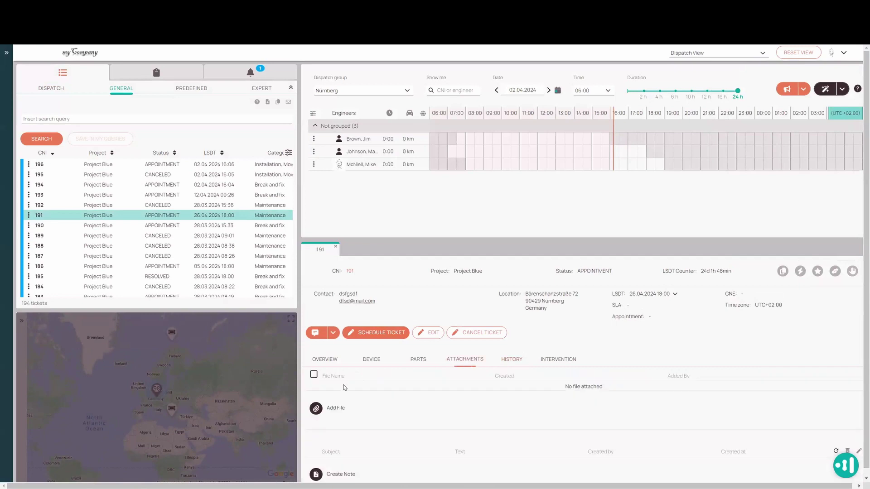
left_click(316, 409)
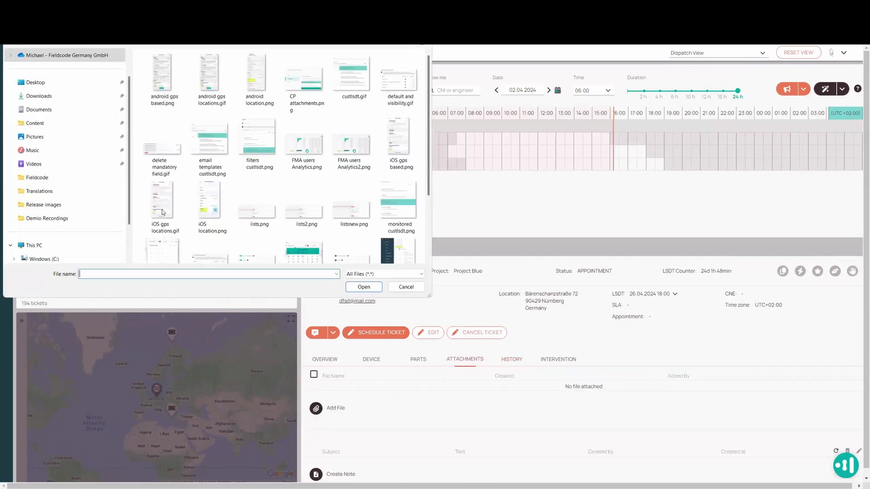
left_click(174, 88)
left_click(364, 287)
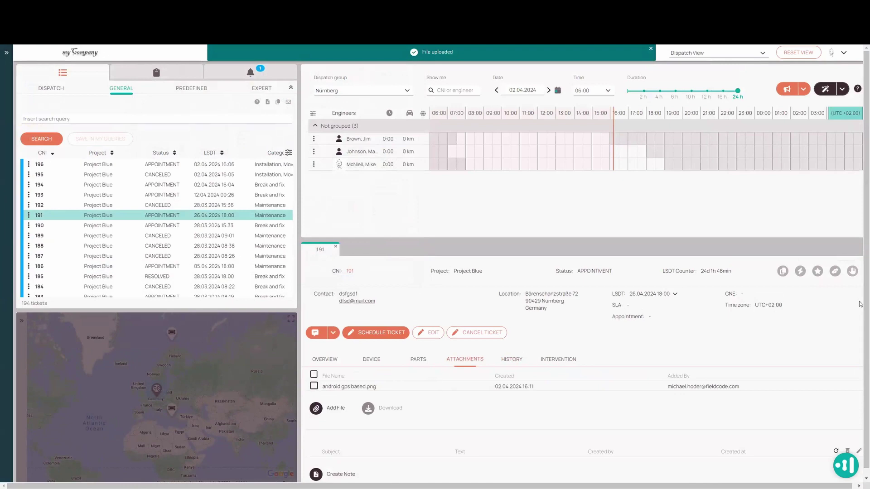
Assign ticket 191 to the partner MyPartner.
left_click(834, 271)
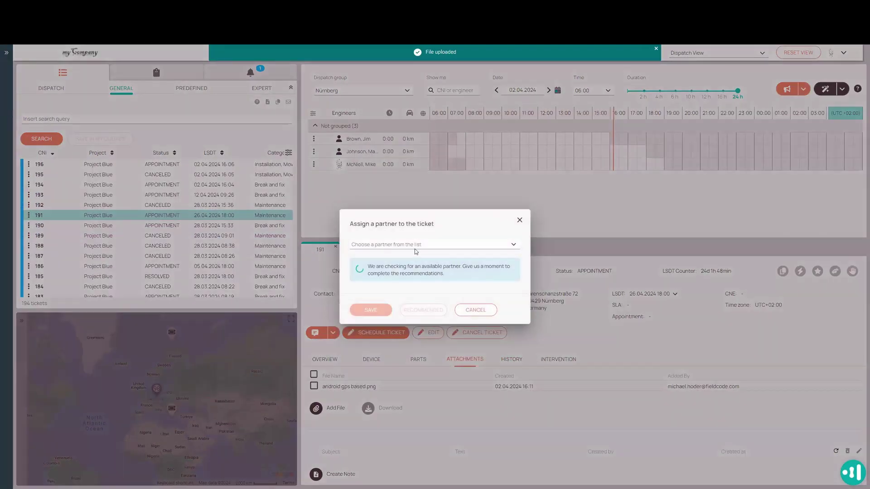
left_click(414, 244)
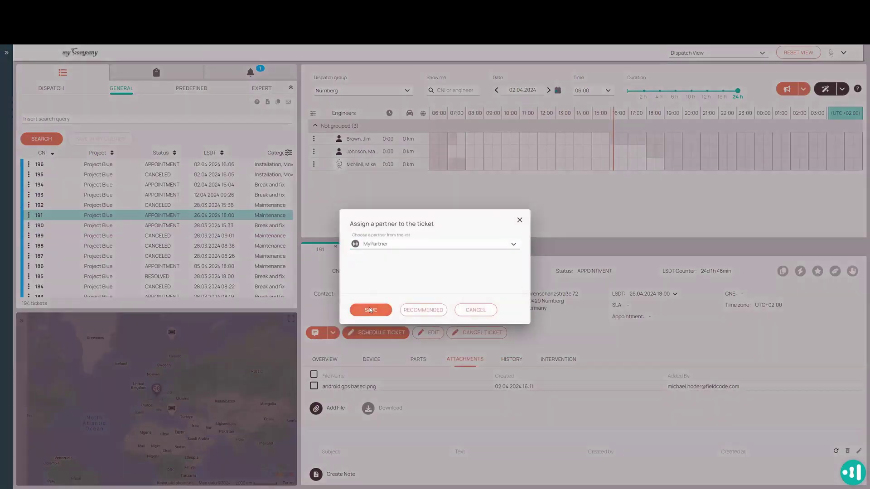
left_click(371, 310)
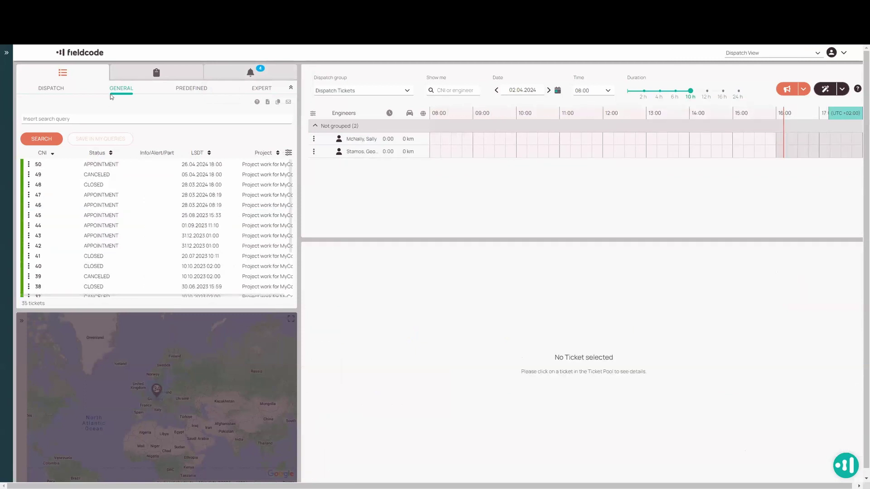
left_click(111, 164)
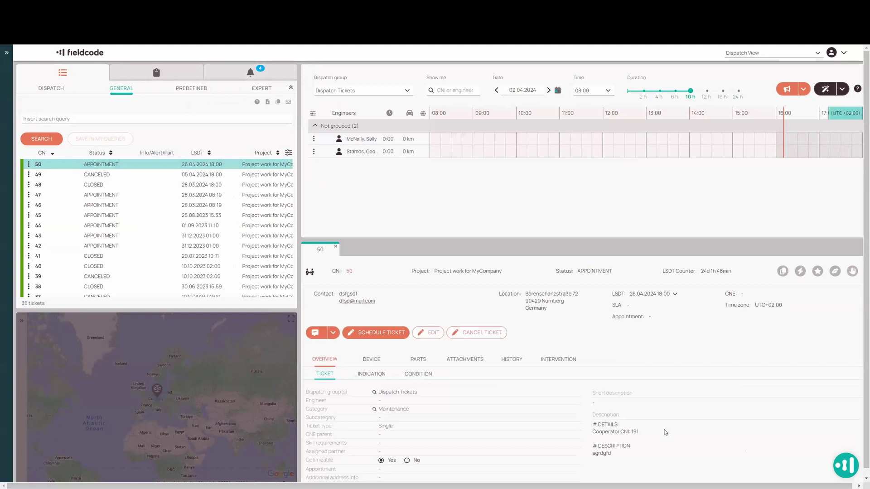
left_click(474, 363)
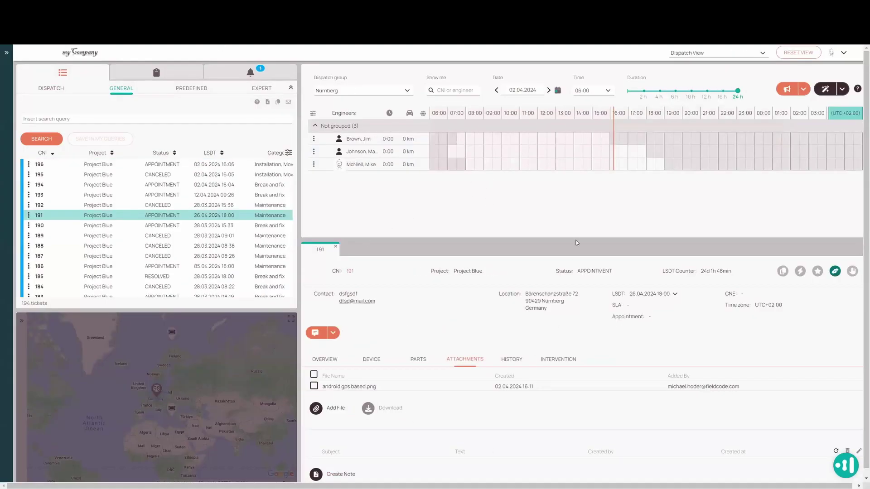
Cancel the cooperation details and open the GSD email automated action.
left_click(844, 465)
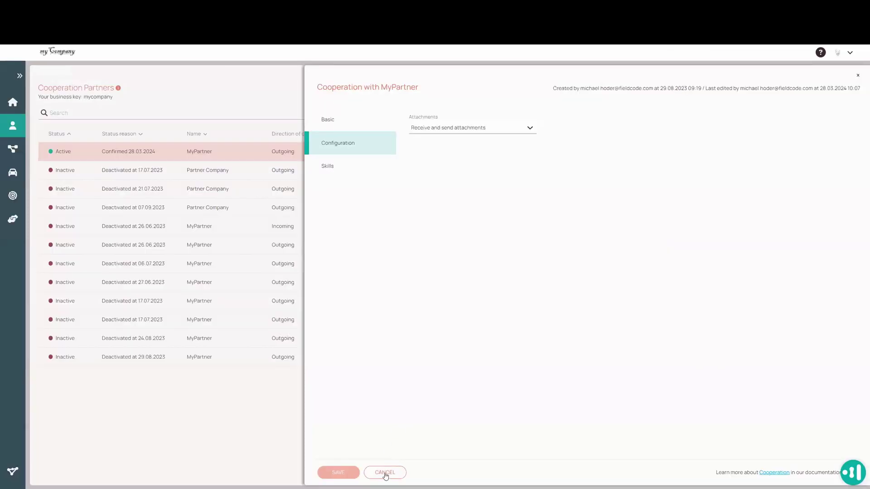
left_click(385, 472)
mouse_move(12, 153)
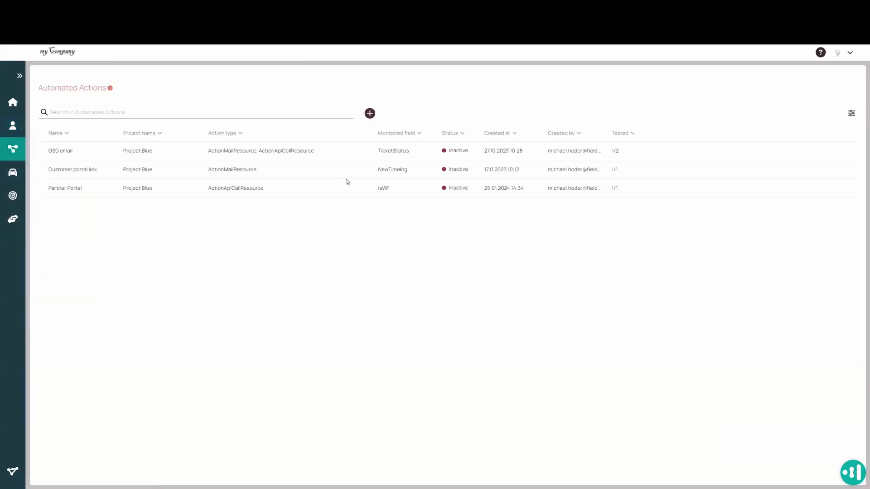
left_click(341, 153)
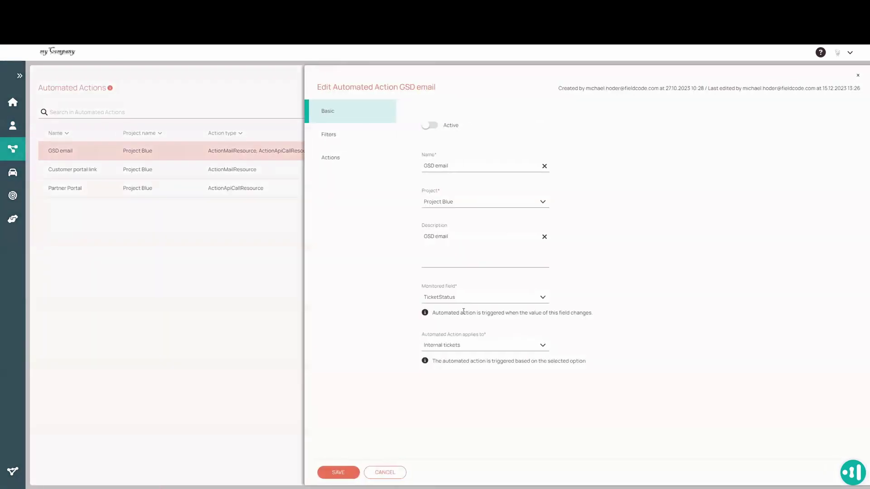
Browse the Monitored field options, then cancel, leaving GSD email unchanged.
left_click(488, 301)
scroll(476, 363, "down", 5)
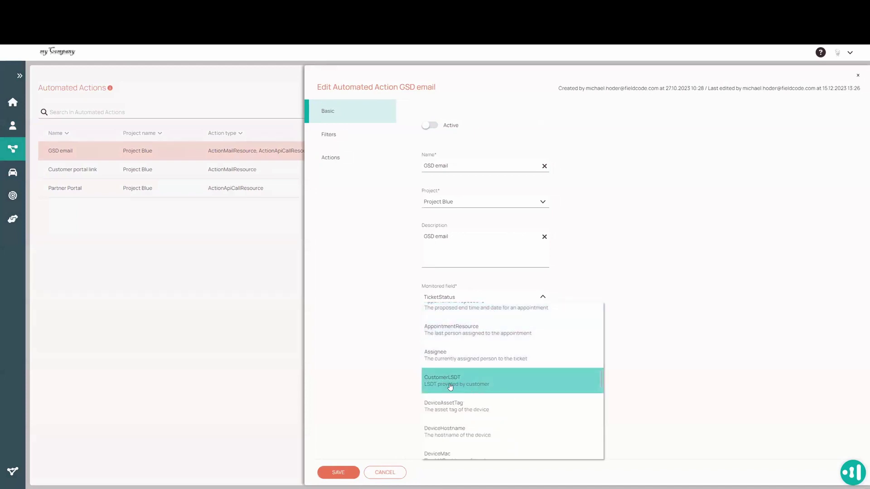
left_click(379, 474)
left_click(378, 473)
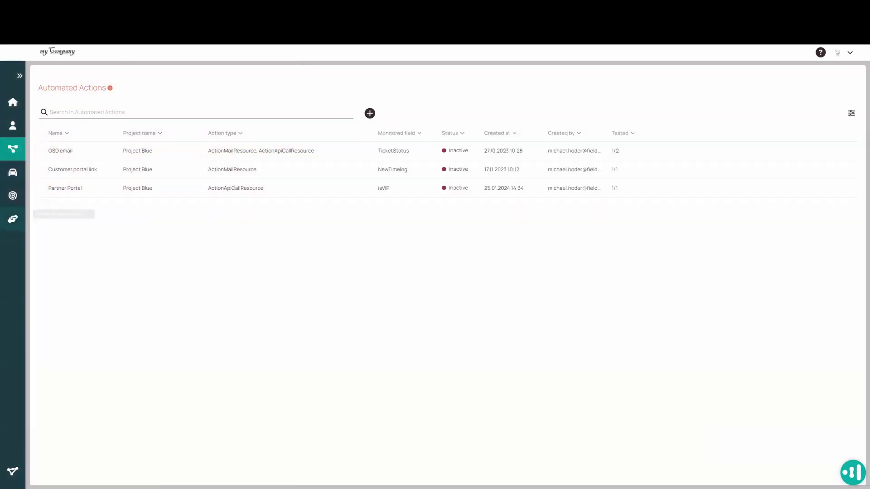
Open the VIP for ABC Company ticket scoring rule and its static condition field list.
mouse_move(12, 173)
left_click(52, 222)
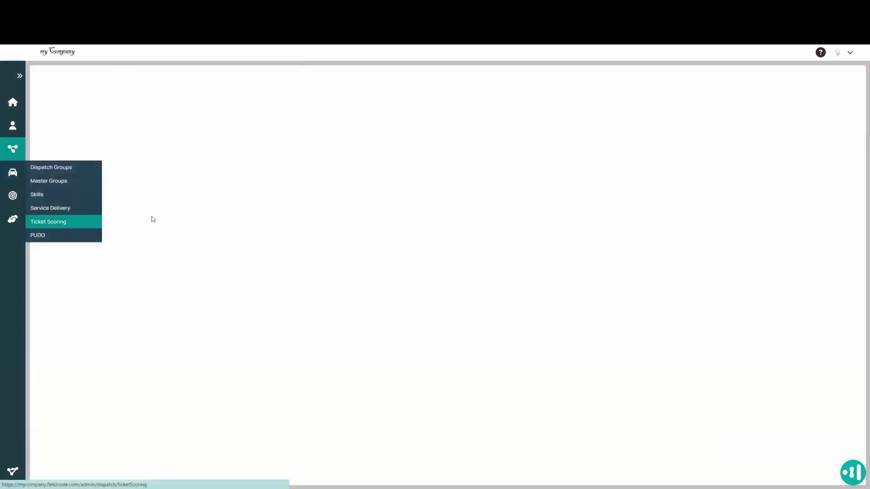
left_click(270, 147)
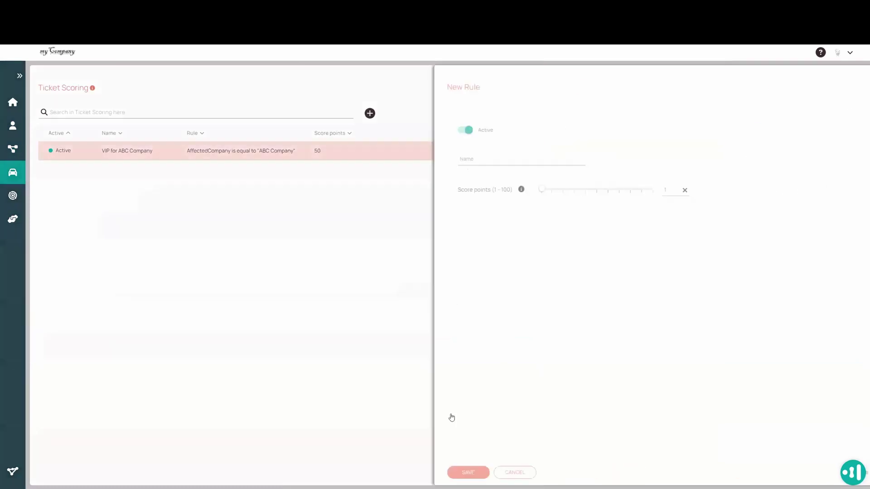
left_click(437, 259)
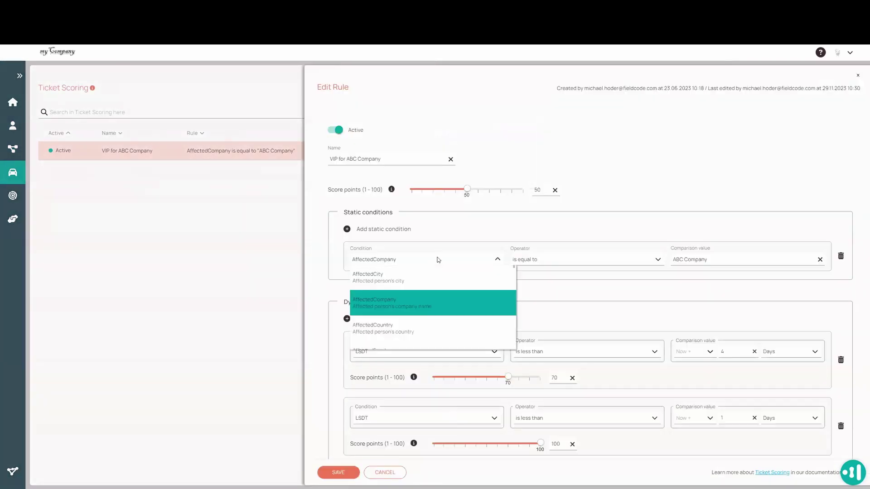
Browse the condition fields, then close the list and cancel the rule editor unchanged.
scroll(430, 304, "down", 2)
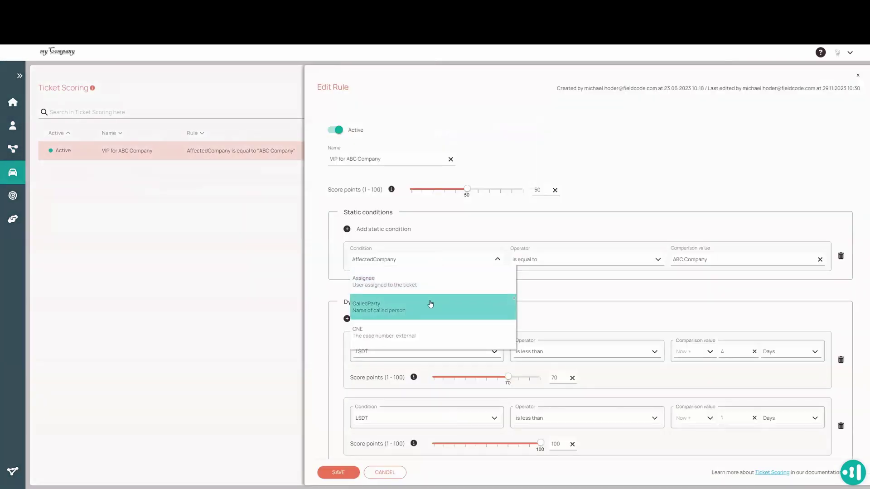
scroll(430, 304, "down", 4)
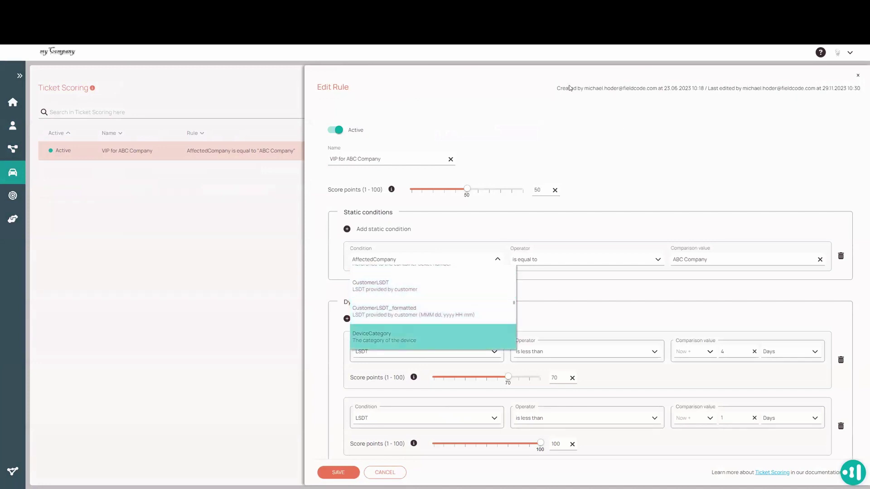
left_click(411, 106)
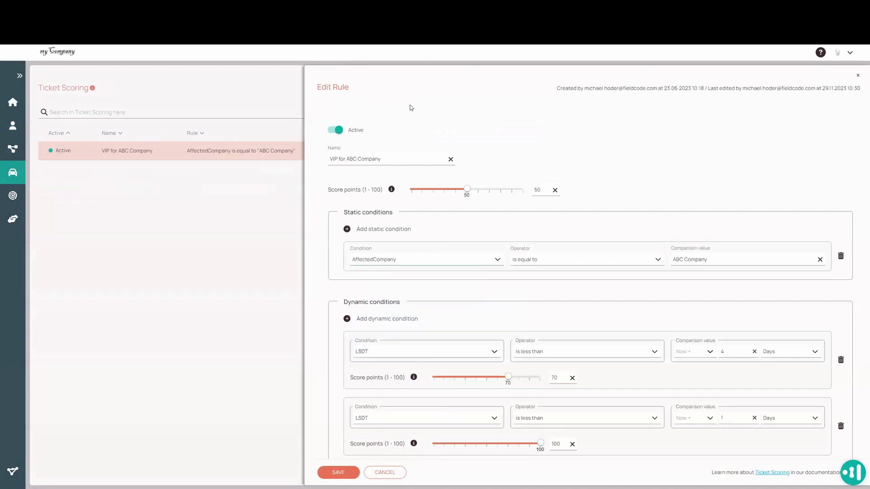
left_click(385, 472)
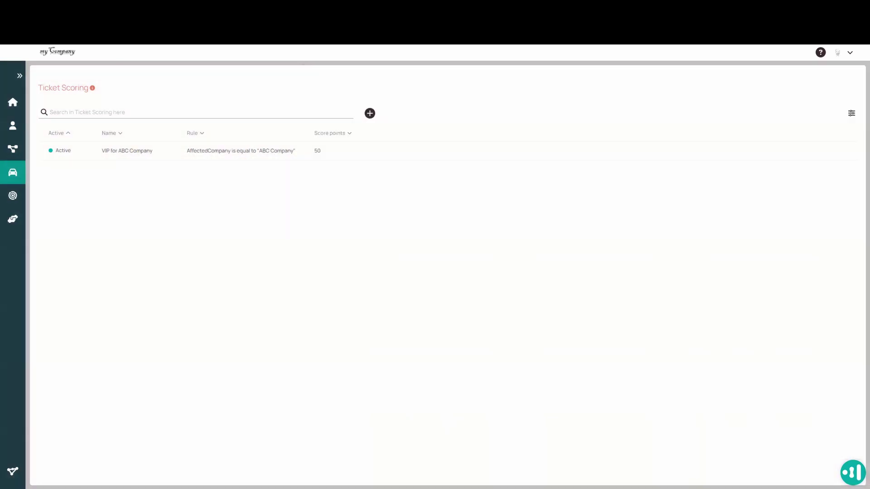
mouse_move(12, 126)
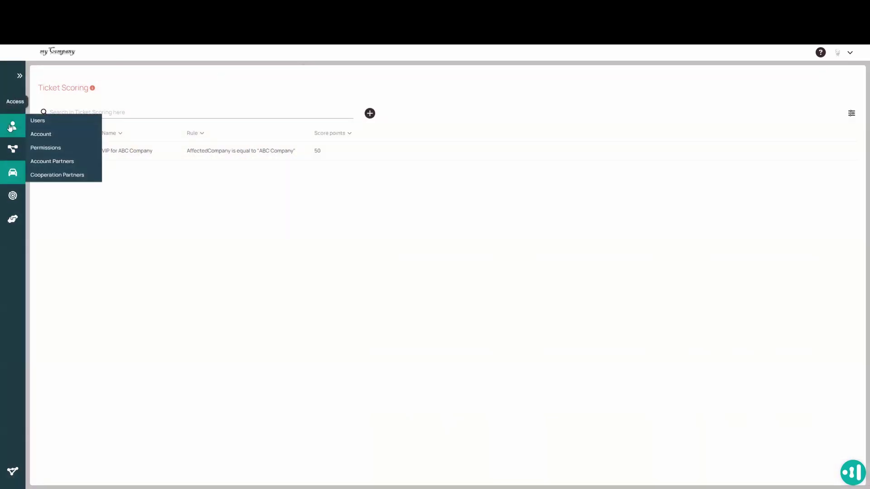
mouse_move(11, 151)
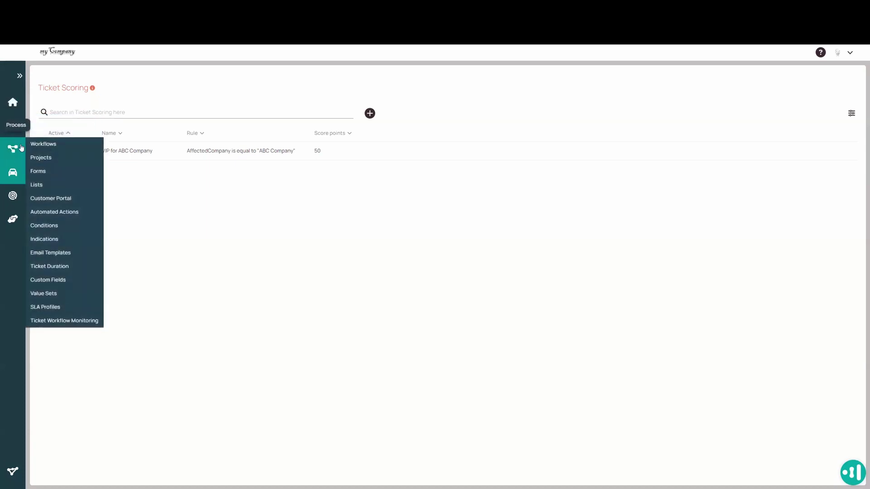
Open the Forms list sorted by Status with active forms first, then open PB Edit form.
left_click(53, 172)
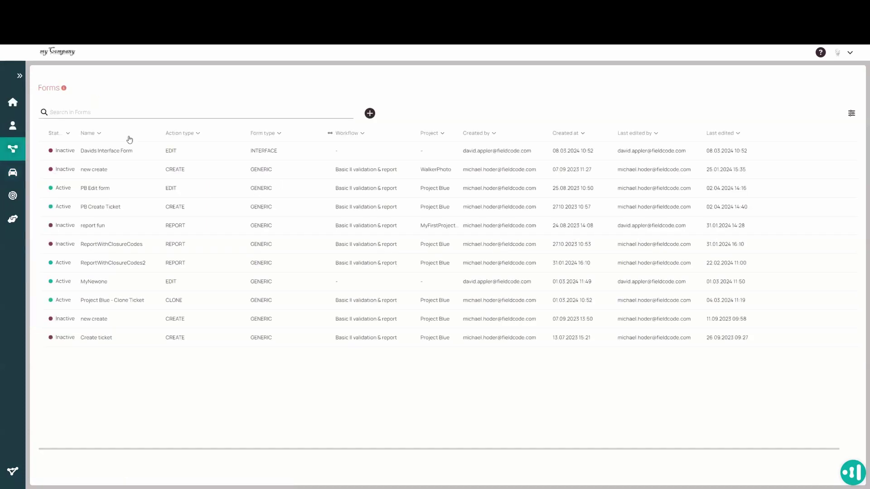
left_click(54, 135)
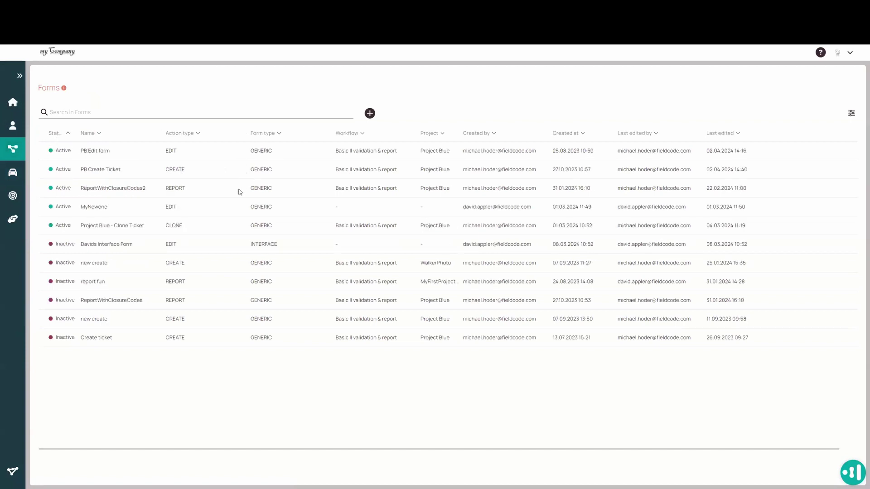
left_click(243, 148)
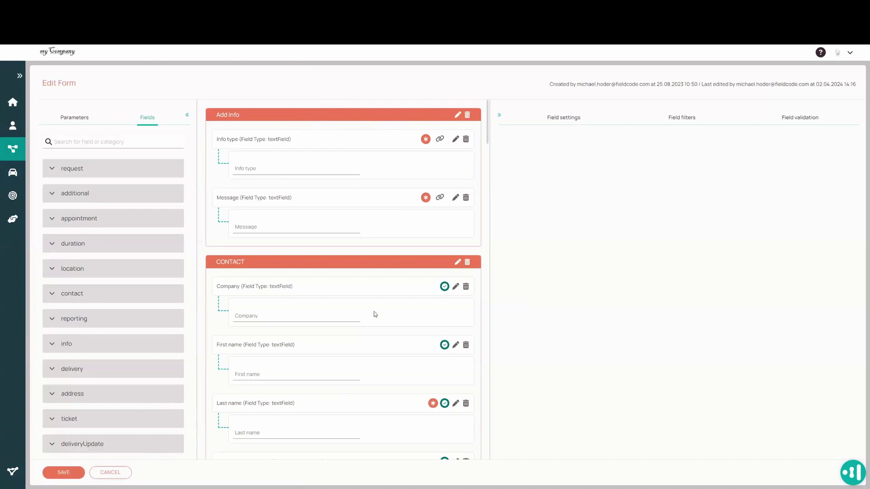
Try deleting the mandatory Last name field, but cancel and keep it.
scroll(397, 385, "down", 1)
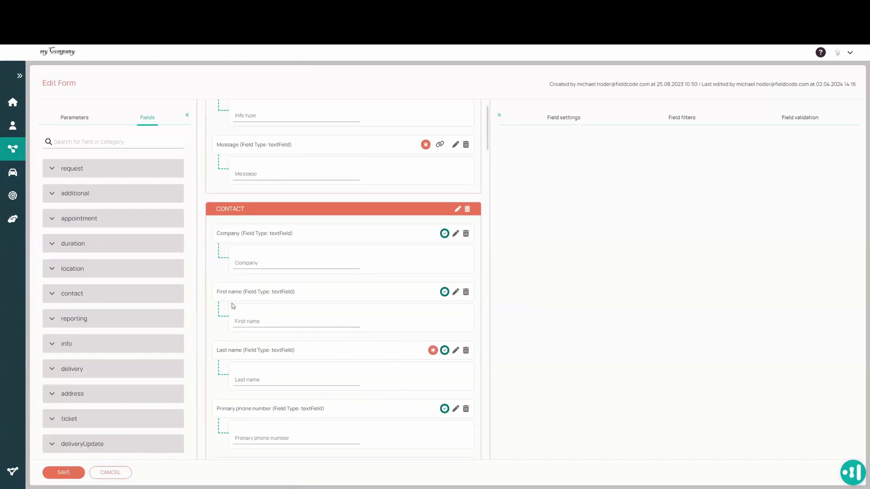
left_click(467, 352)
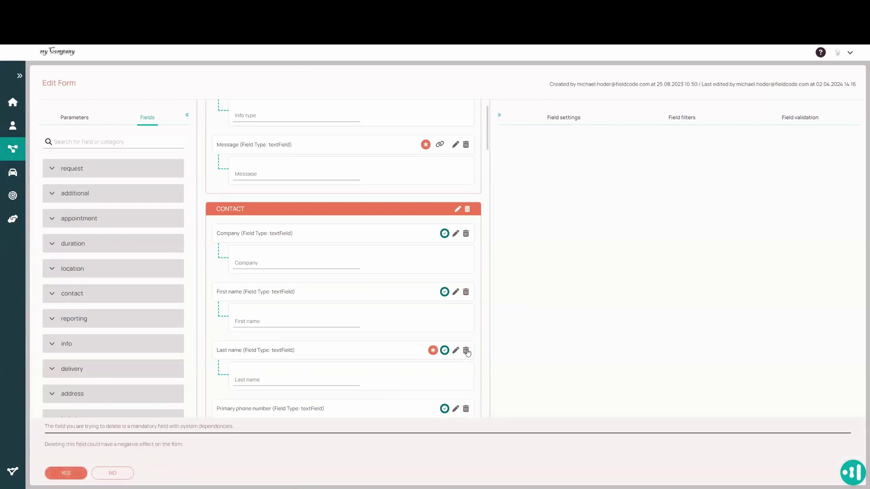
left_click(114, 473)
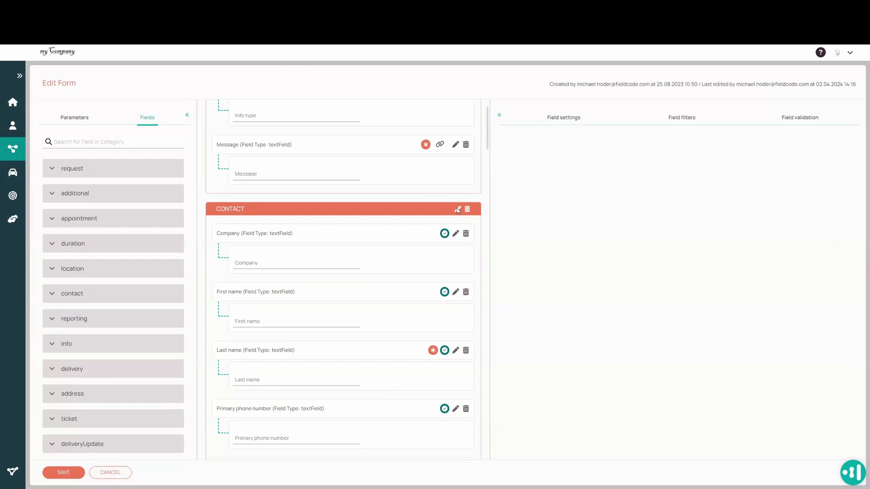
Delete the Add info group from PB Edit form and save the form.
scroll(488, 125, "up", 1)
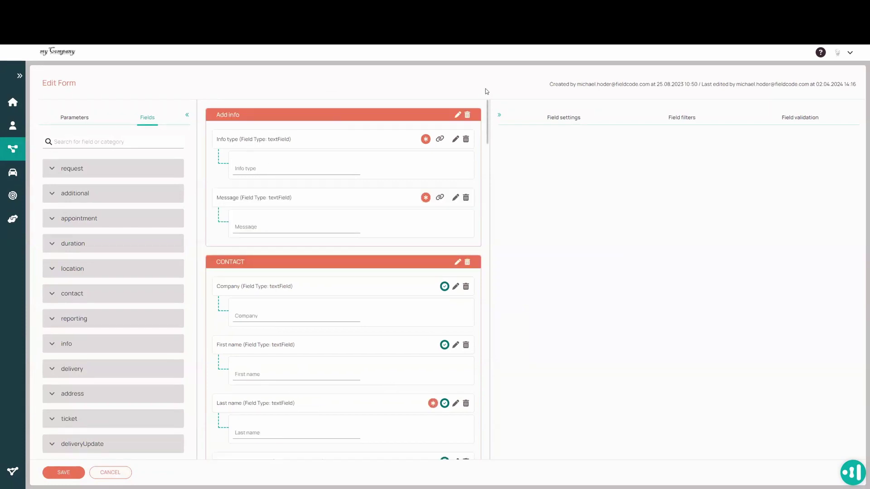
left_click(467, 114)
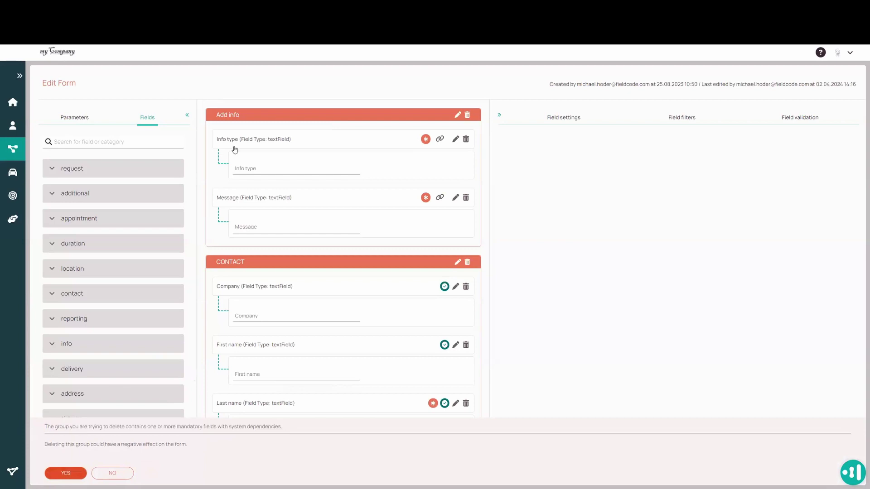
left_click(64, 473)
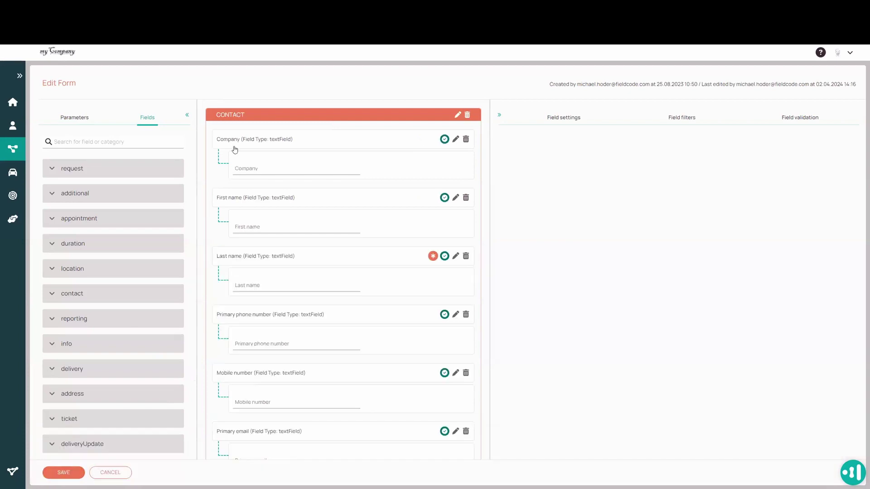
left_click(63, 472)
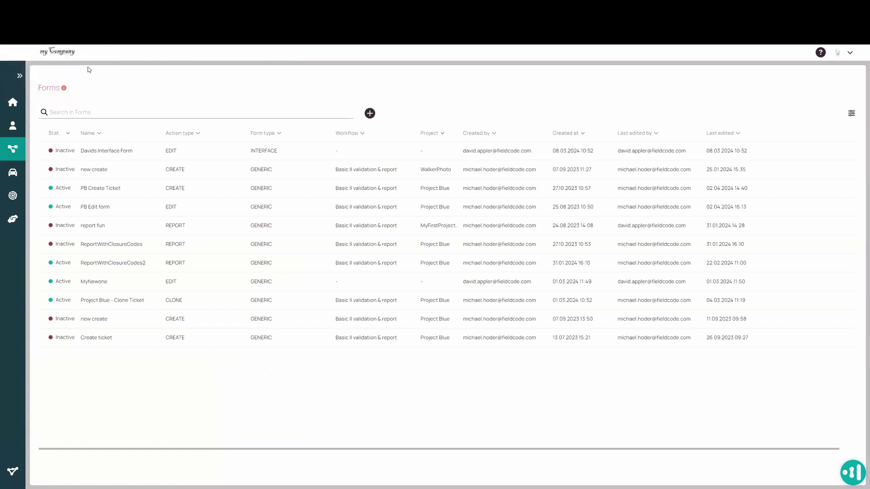
Open PB Create Ticket in the Field settings view with the Test Ticket field selected.
left_click(206, 192)
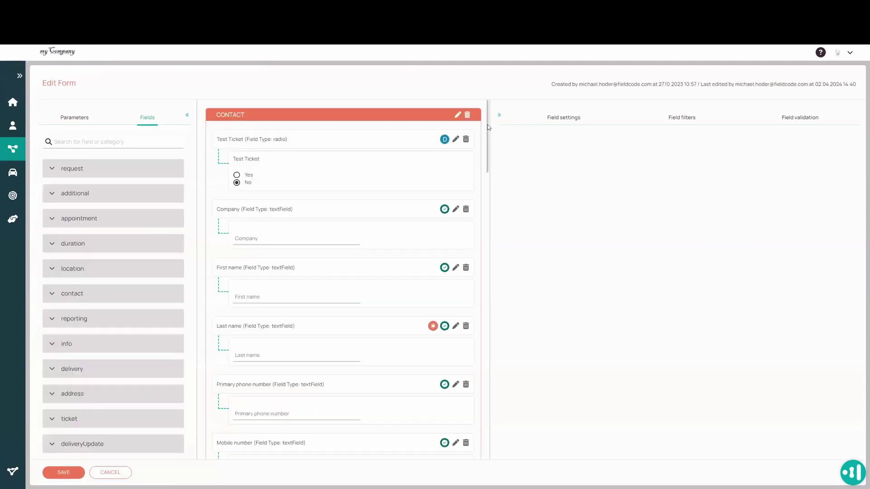
left_click(561, 119)
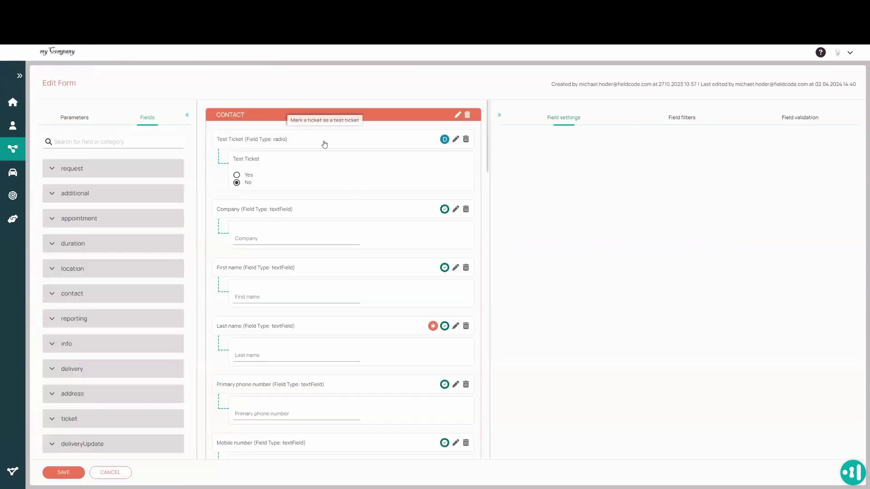
left_click(324, 144)
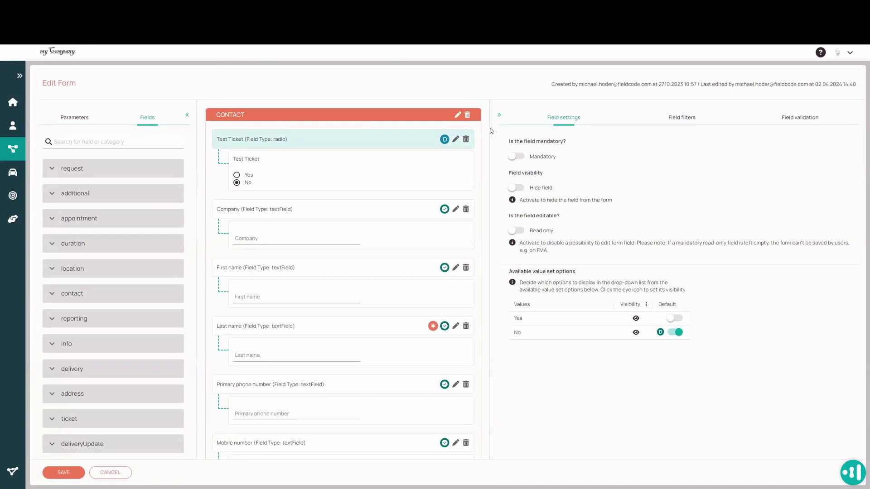
left_click_drag(487, 123, 496, 200)
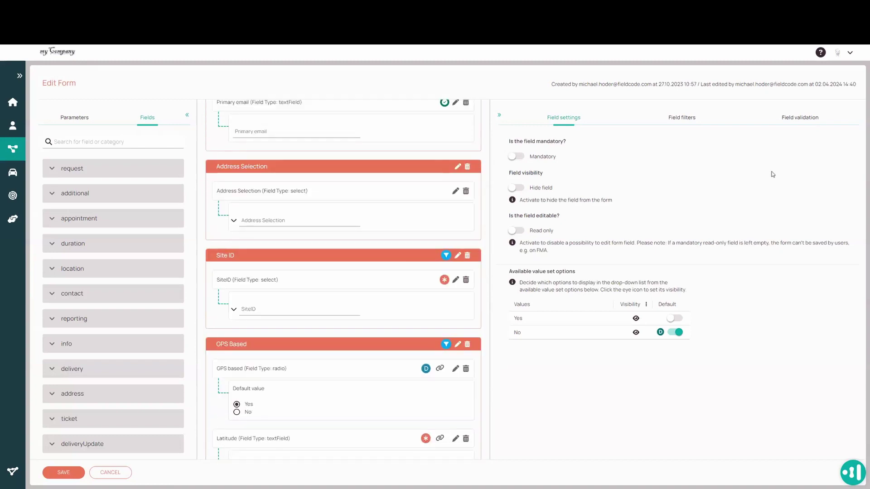
scroll(334, 222, "up", 7)
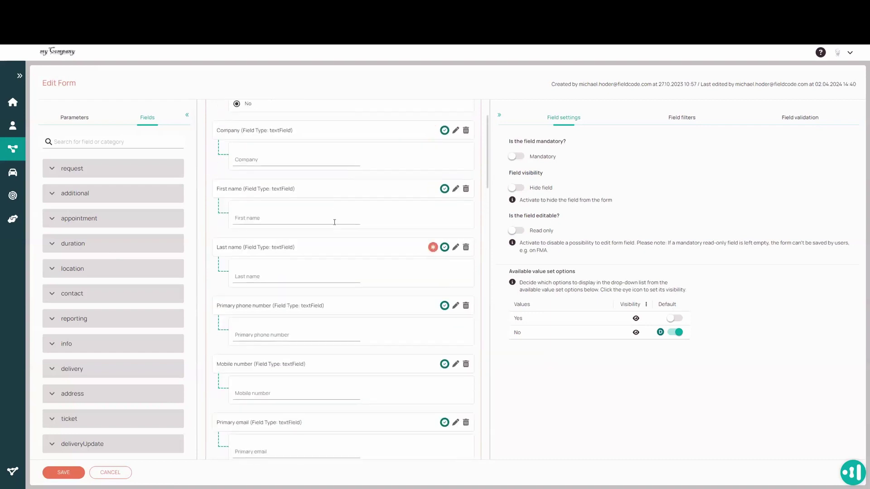
scroll(335, 222, "up", 2)
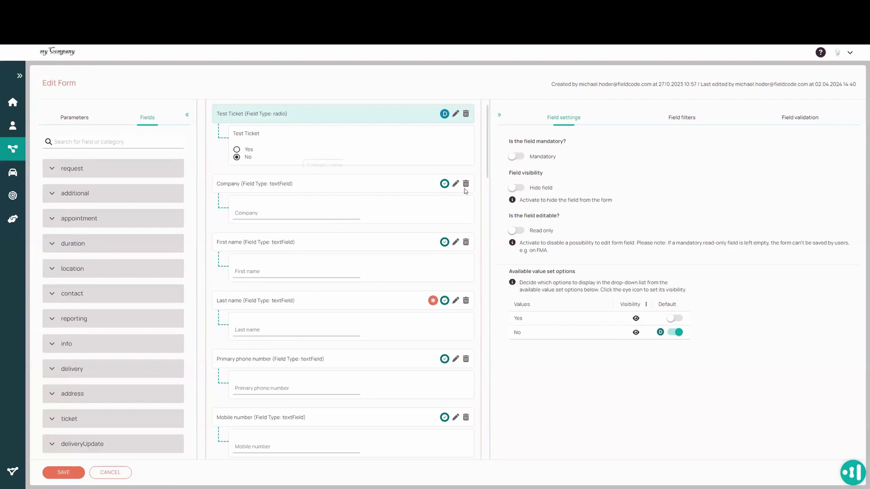
left_click_drag(487, 147, 484, 437)
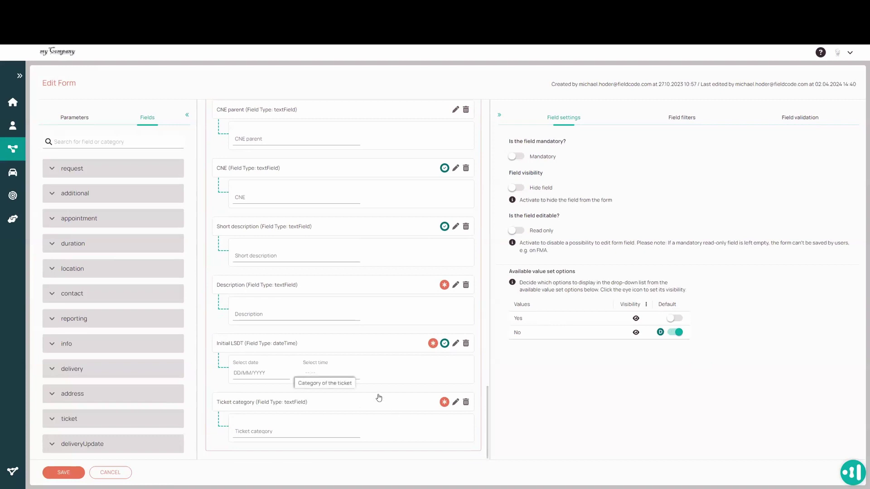
Show all Ticket category values except Standard and Premium, default Break and fix, and save.
left_click(388, 401)
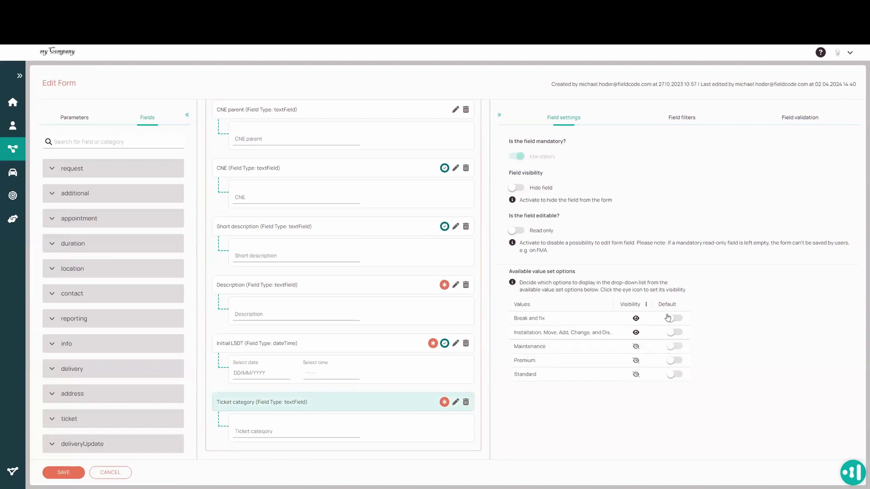
left_click(646, 305)
left_click(631, 322)
left_click(636, 374)
left_click(636, 361)
left_click(674, 318)
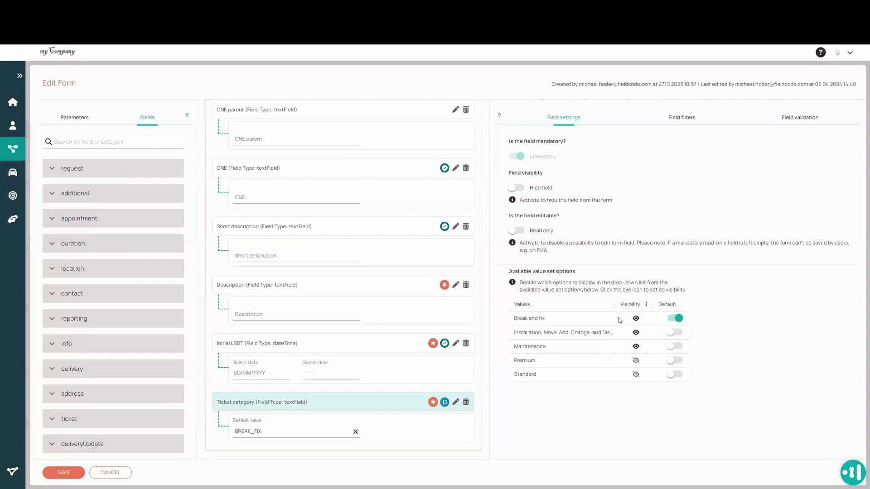
left_click(67, 473)
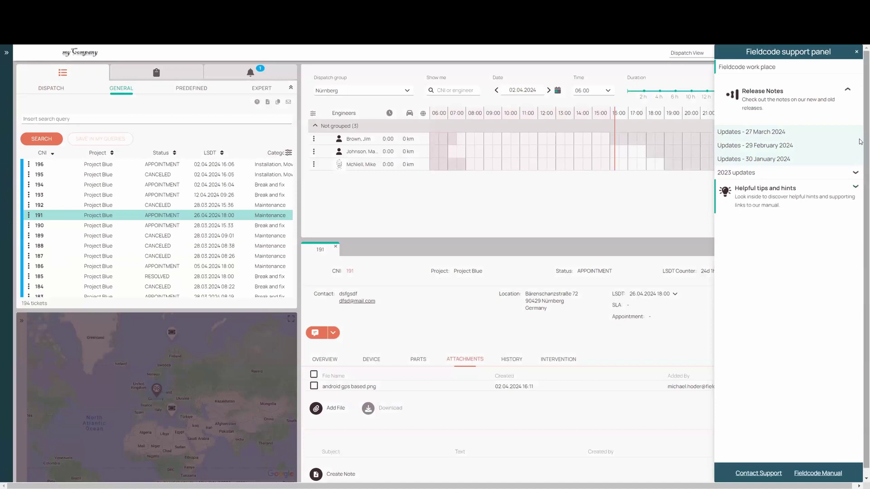
Scroll the release notes to the Analytics and GPS entries and view the Workforce Insights screenshot enlarged.
scroll(854, 322, "down", 15)
scroll(855, 322, "down", 3)
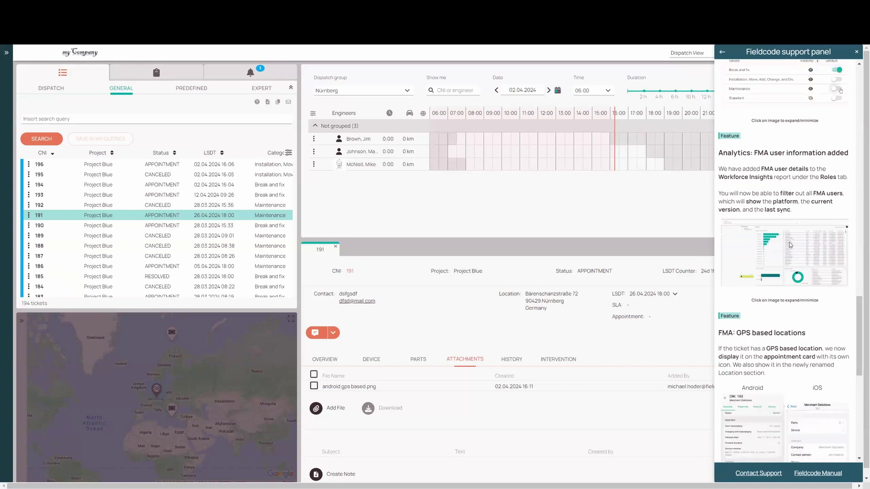
left_click(793, 249)
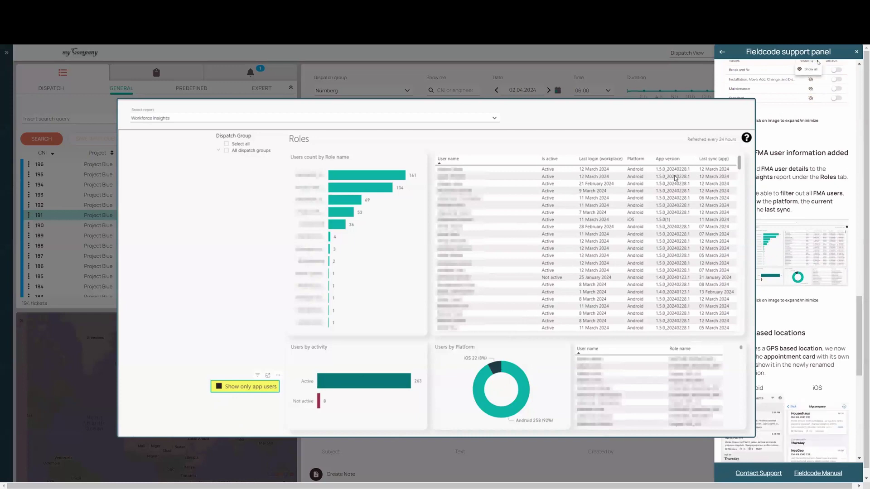
left_click(580, 204)
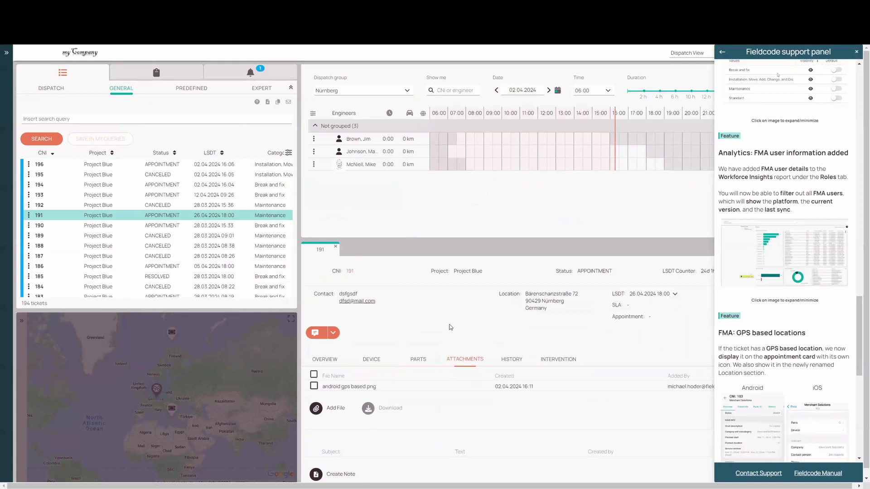
Close the support panel and switch ticket 191 to its History log.
scroll(465, 339, "down", 1)
left_click(325, 352)
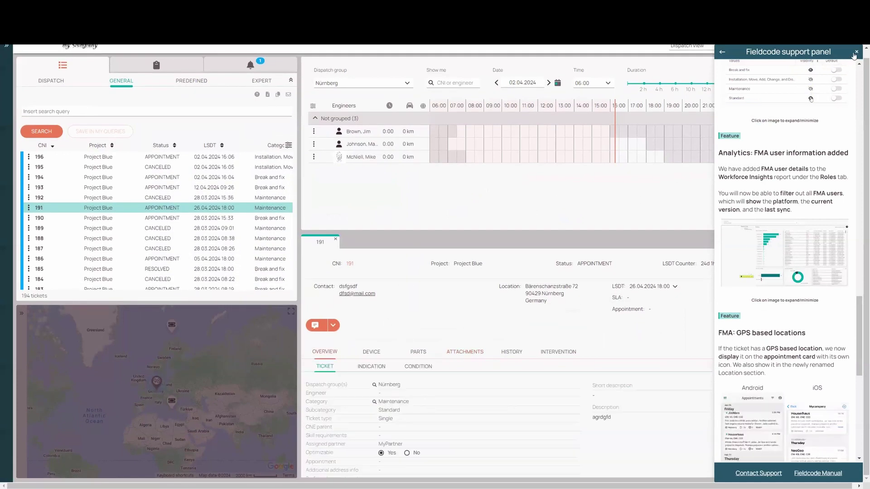
left_click(856, 53)
left_click(511, 352)
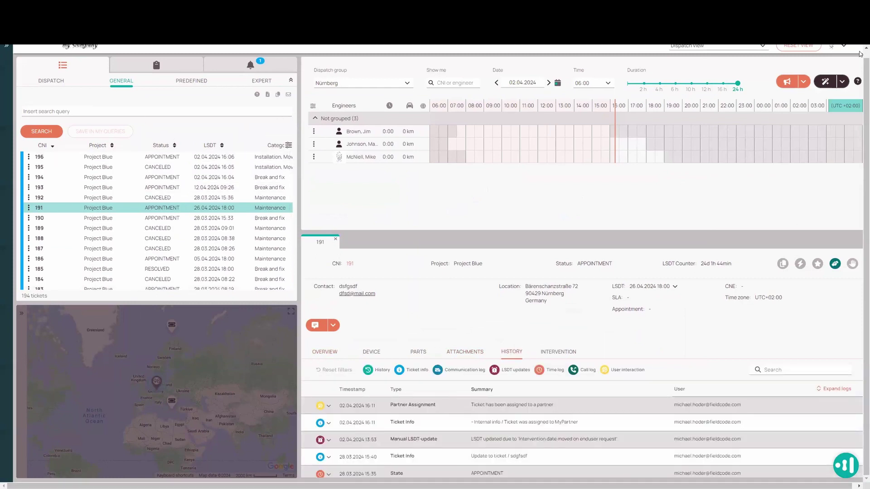
scroll(860, 55, "up", 1)
Collapse the expanded Ticket info entry in ticket 191's history.
left_click(843, 52)
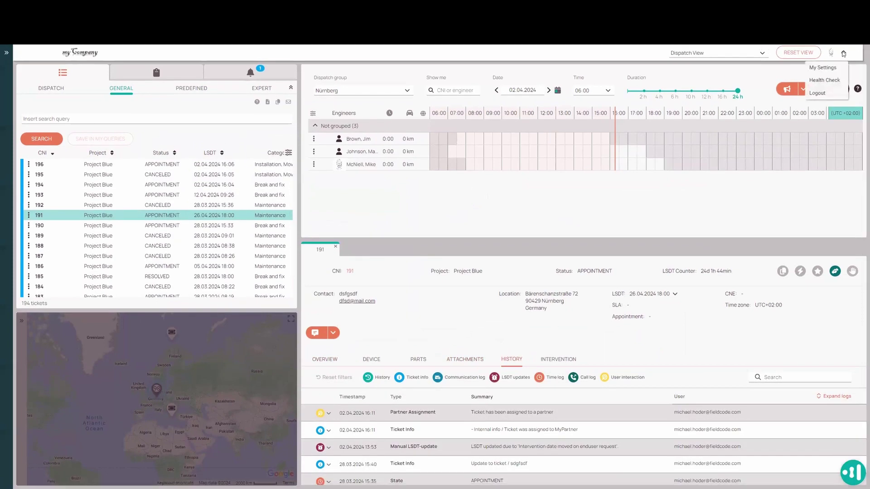
left_click(573, 206)
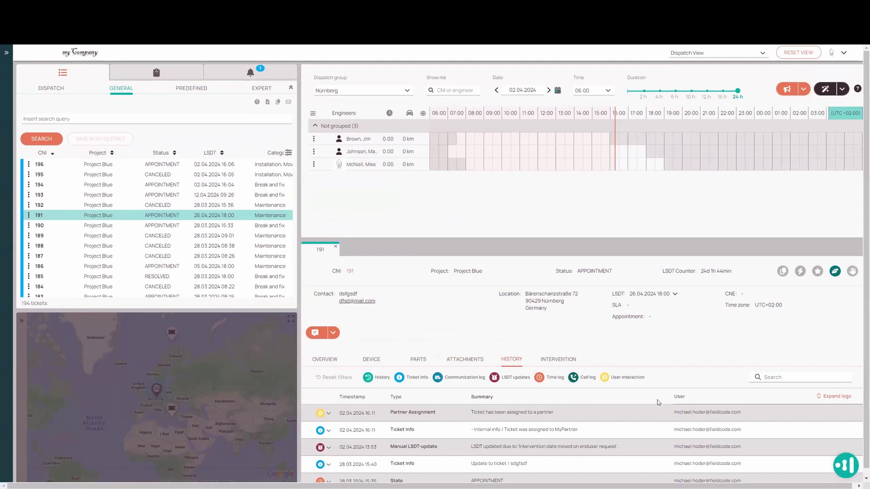
scroll(411, 448, "down", 2)
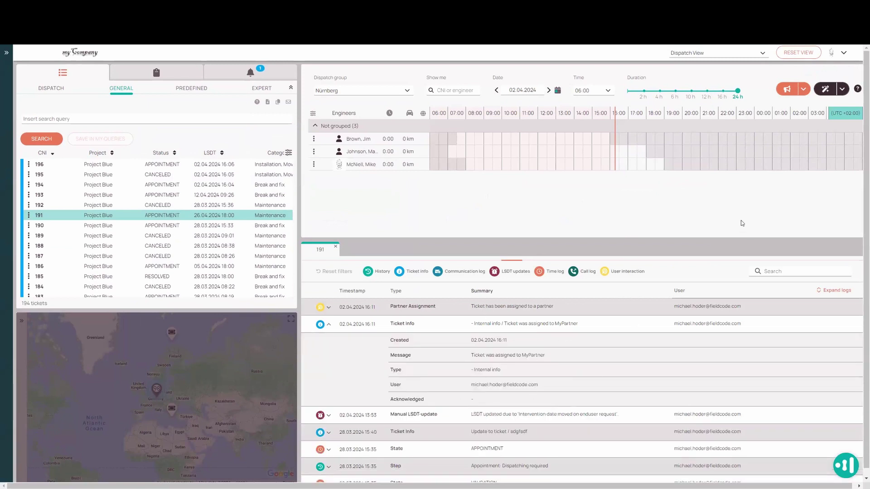
left_click(328, 325)
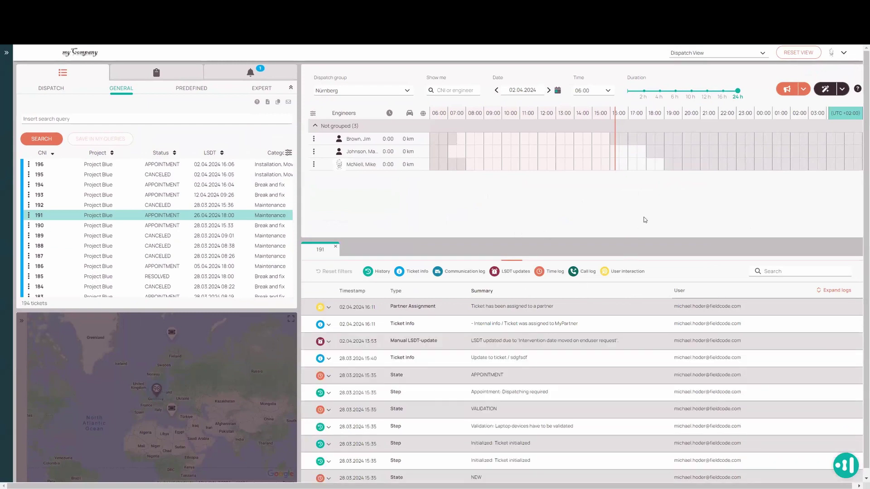
mouse_move(233, 183)
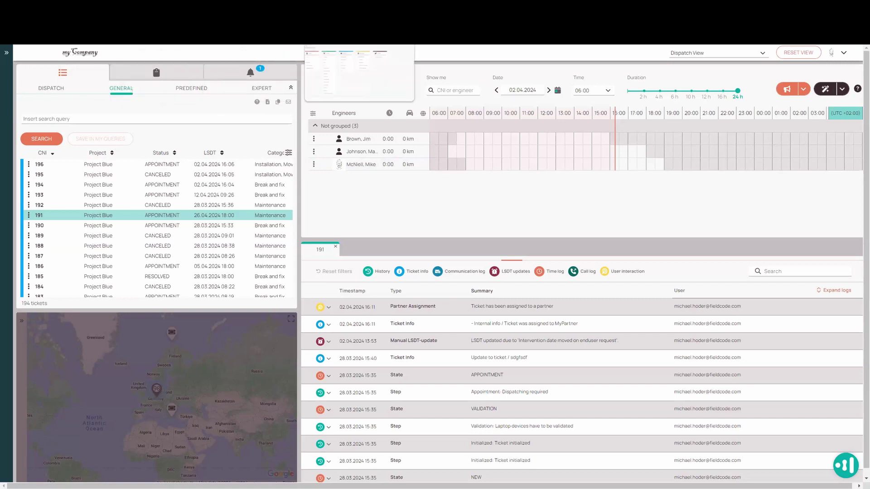
left_click(136, 36)
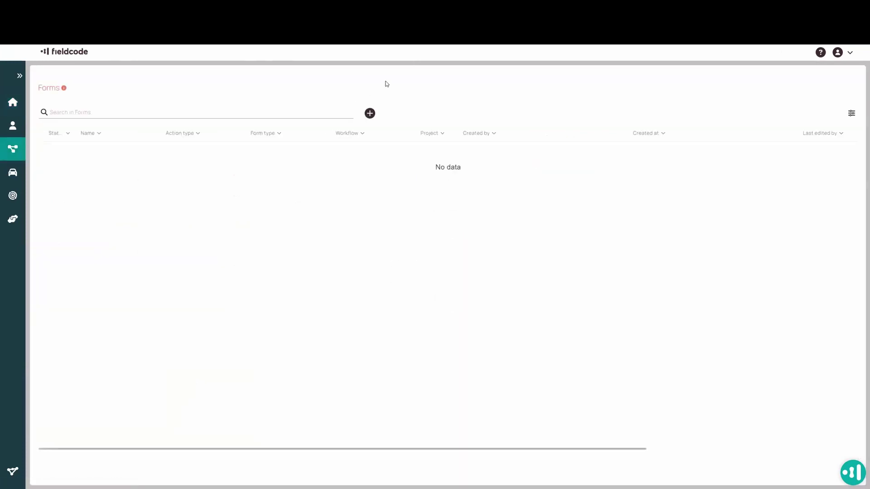
left_click(369, 114)
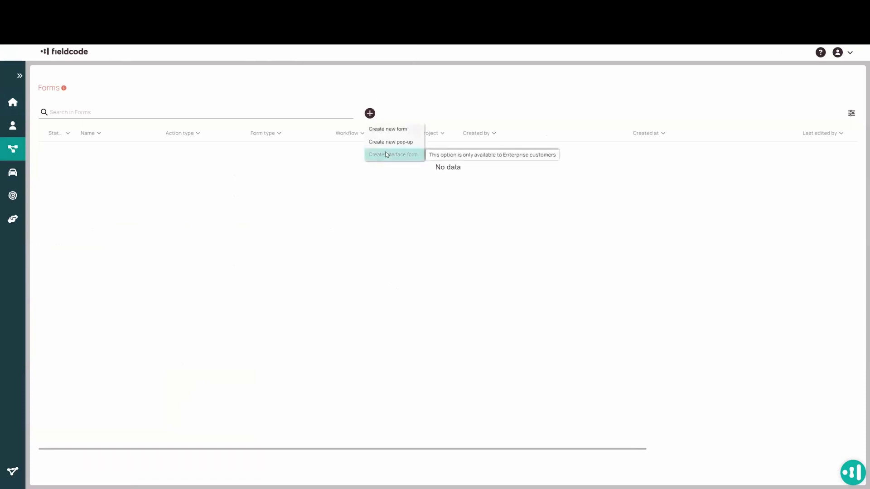
left_click(451, 92)
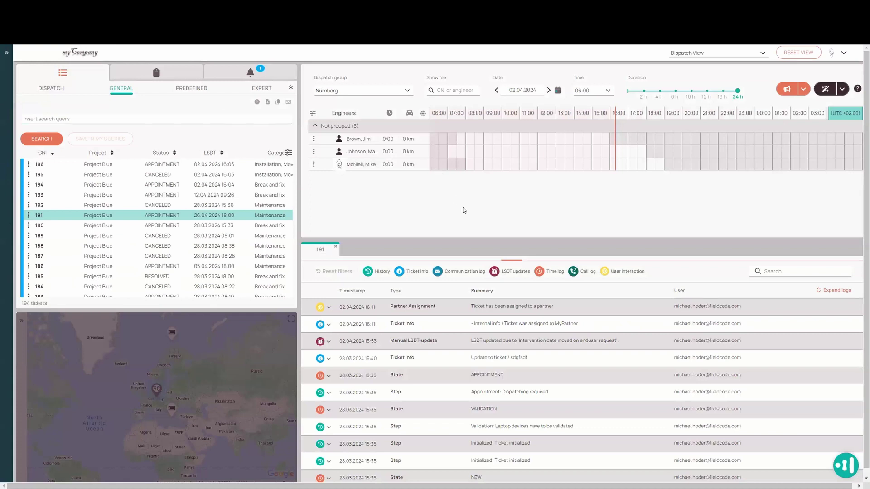
Switch the dispatch schedule to 18 April 2024 and find ticket 160.
left_click(518, 89)
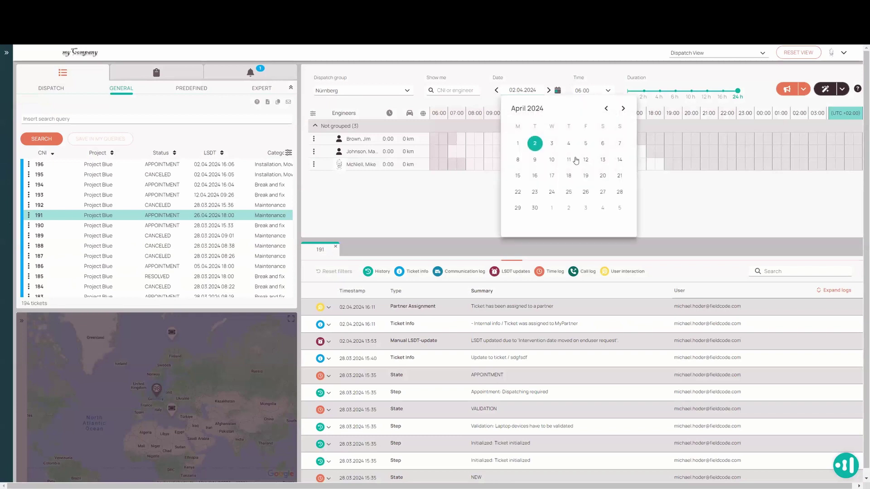
left_click(569, 176)
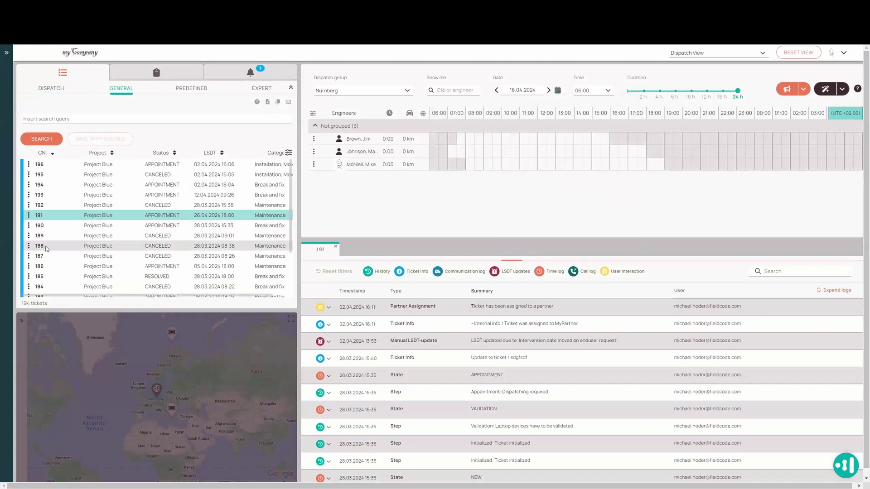
scroll(39, 258, "down", 1)
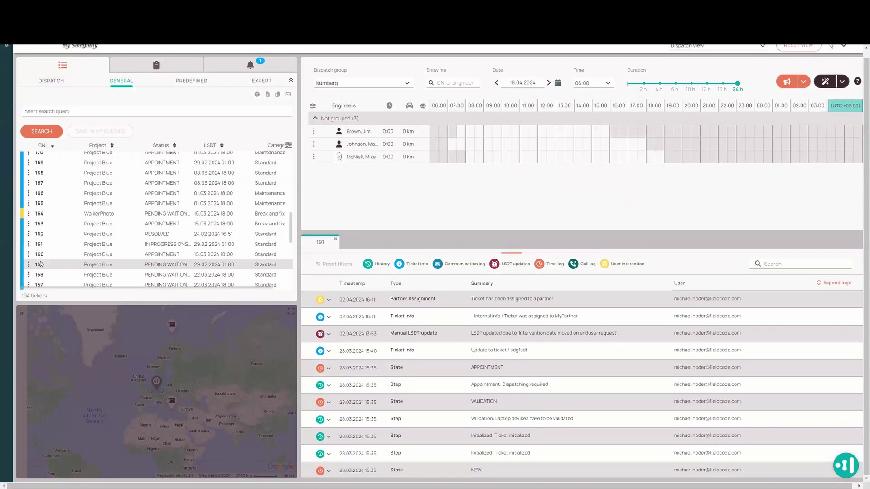
left_click(29, 254)
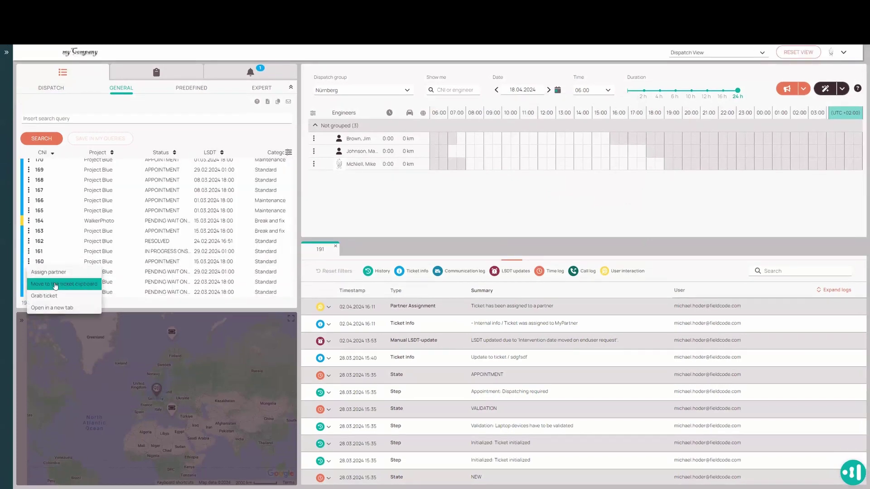
left_click(49, 261)
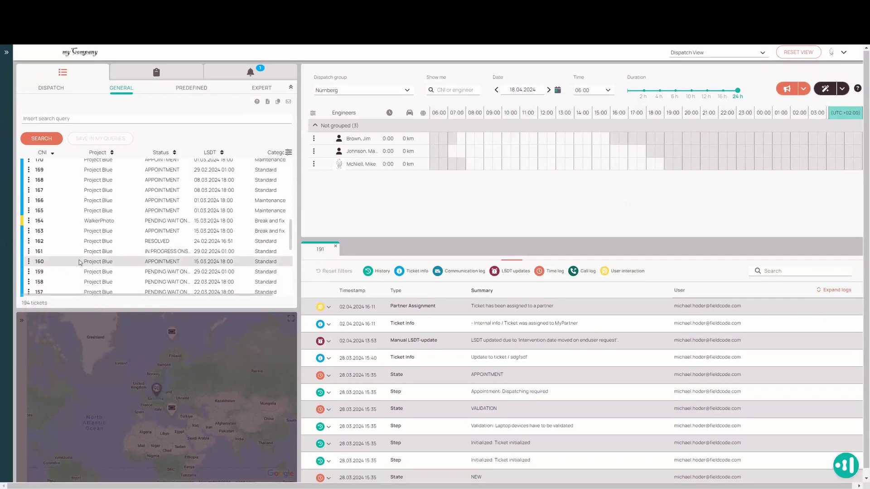
Try a multi-day appointment for ticket 160 starting 8 April, then close without saving.
left_click(376, 332)
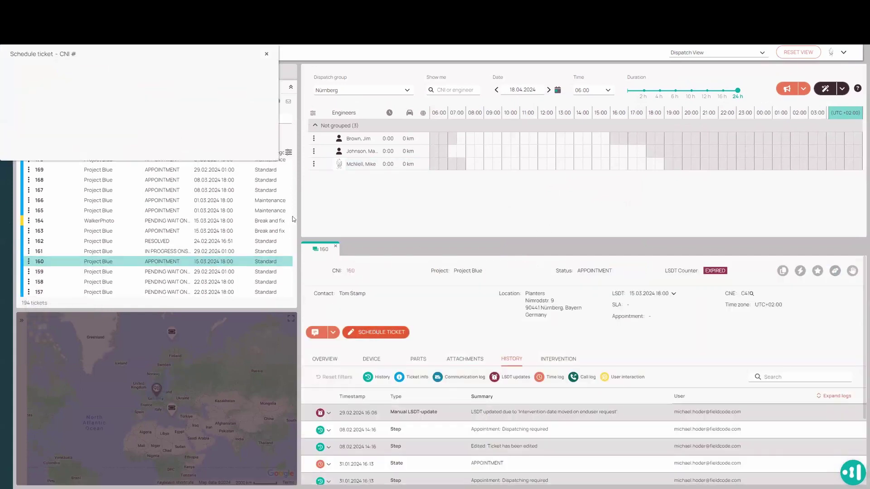
left_click(15, 93)
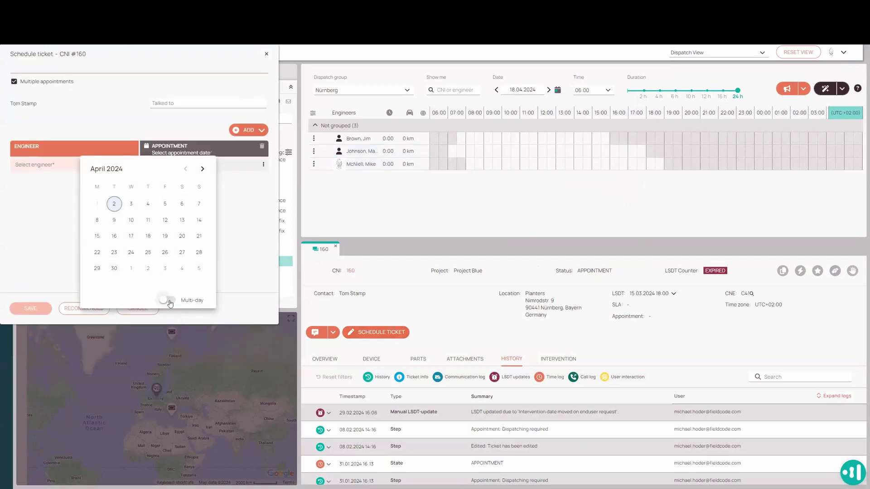
left_click(170, 300)
left_click(98, 220)
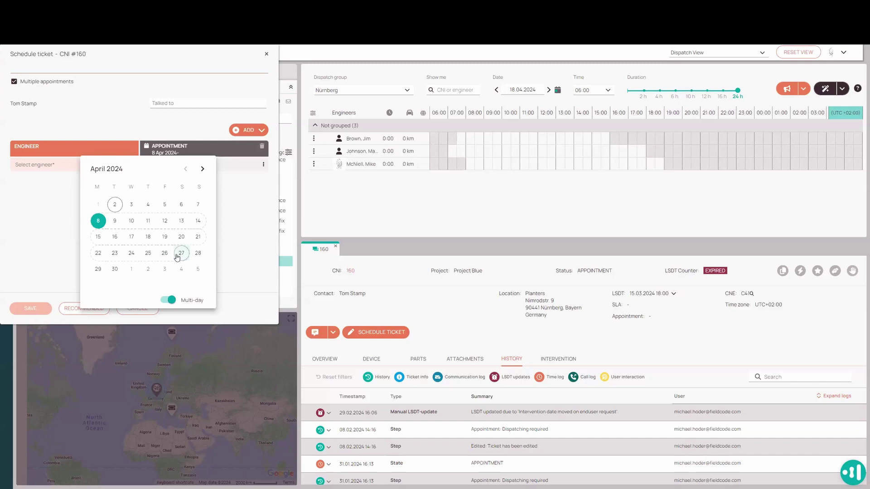
left_click(424, 214)
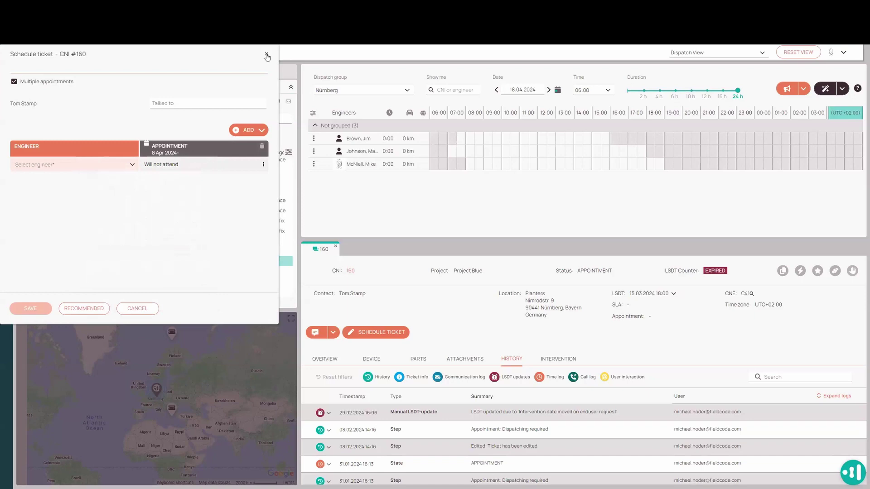
left_click(267, 55)
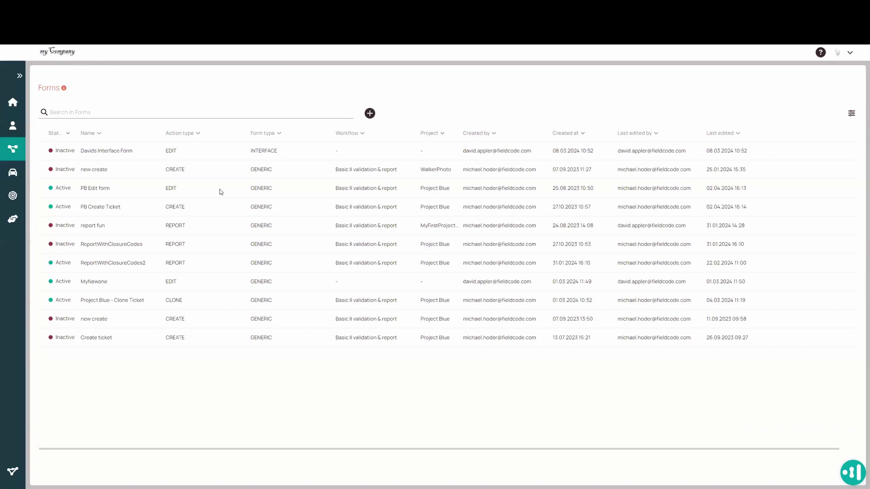
Open PB Edit form and cancel unchanged, then go to the Projects list.
left_click(220, 191)
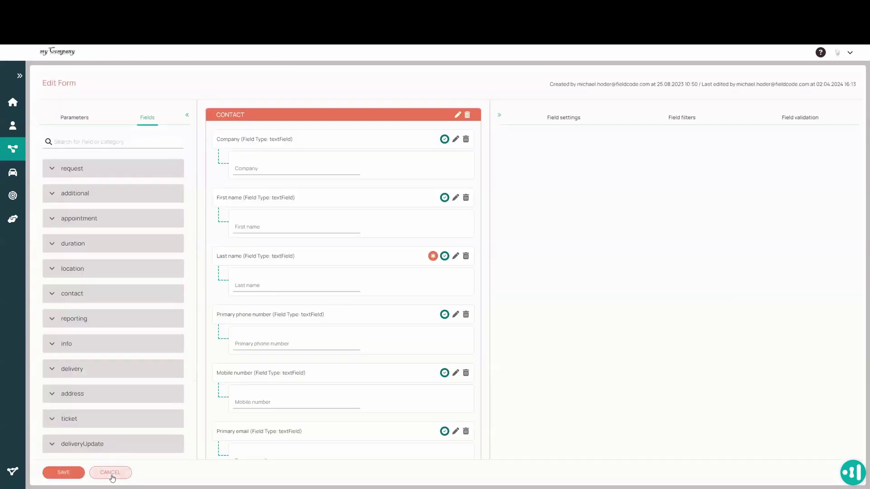
left_click(112, 477)
mouse_move(18, 156)
left_click(44, 162)
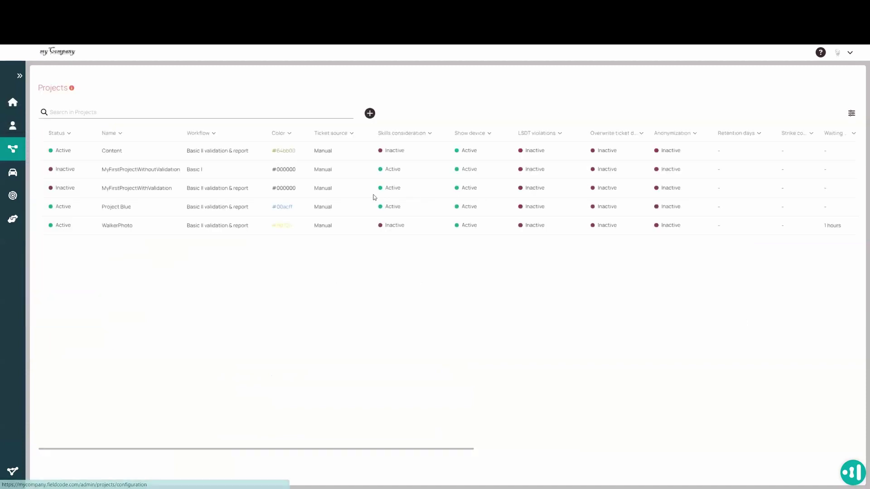
Open Project Blue, toggle skills consideration and device display, then discard the changes.
left_click(297, 208)
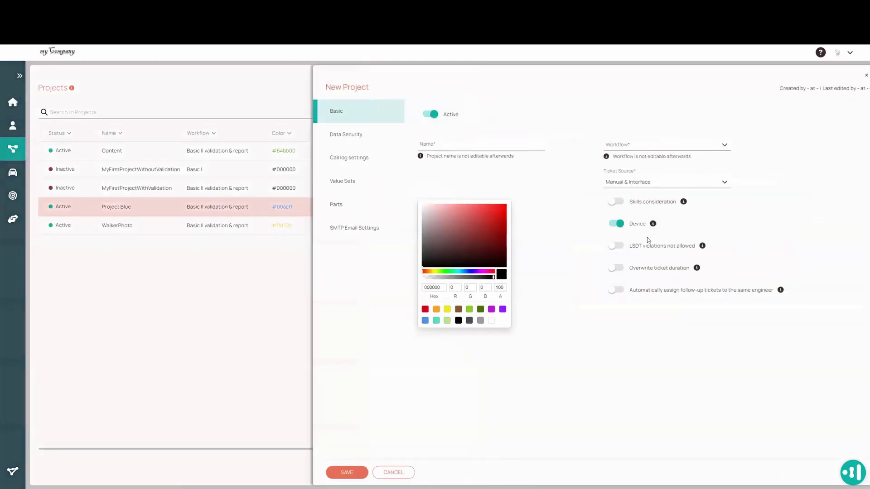
left_click(607, 202)
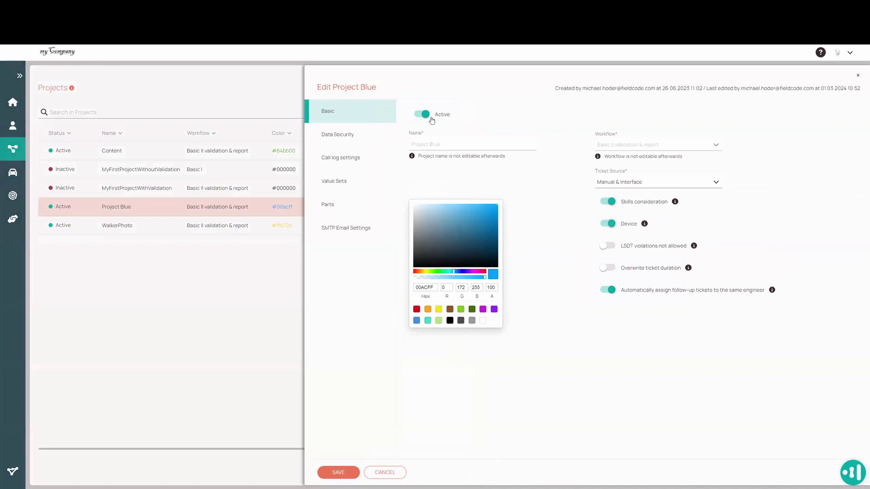
left_click(608, 224)
left_click(608, 202)
left_click(608, 223)
left_click(608, 201)
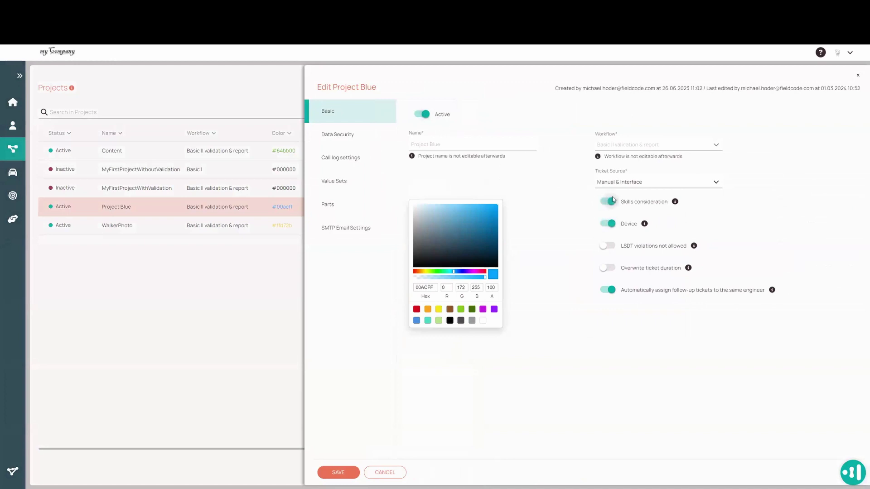
left_click(380, 473)
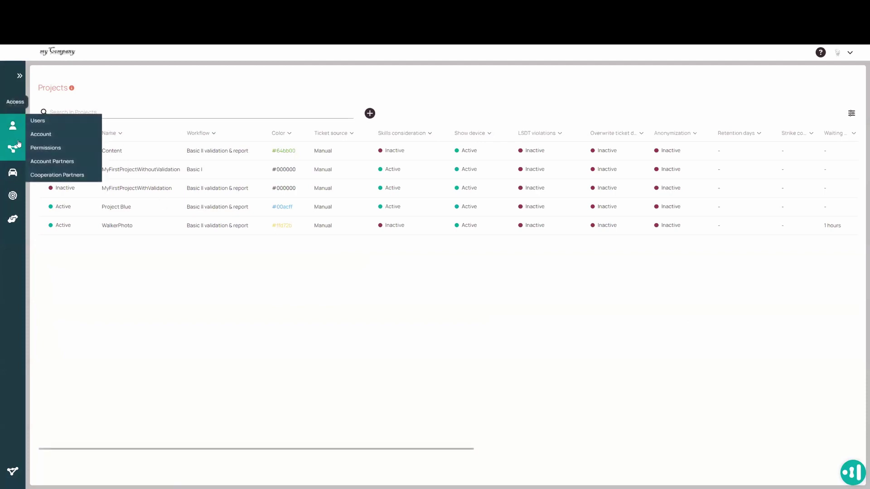
Open the ReportWithClosureCodes2 form from the Forms list.
mouse_move(14, 150)
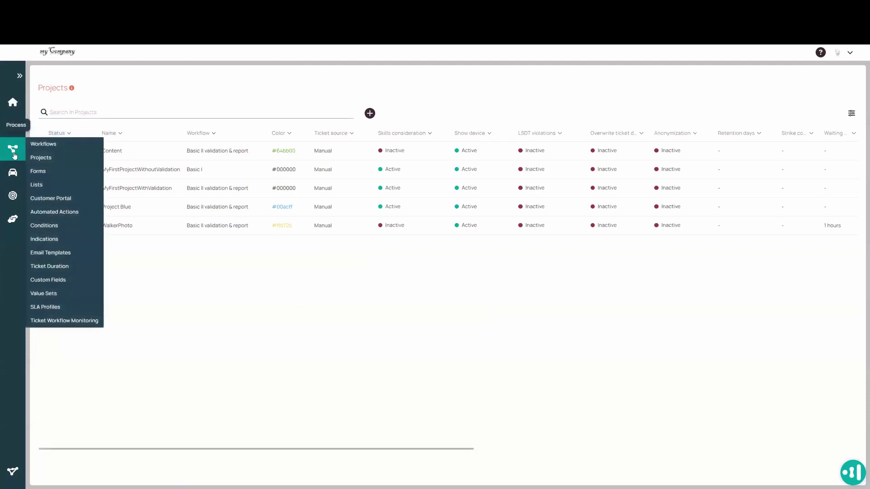
left_click(54, 171)
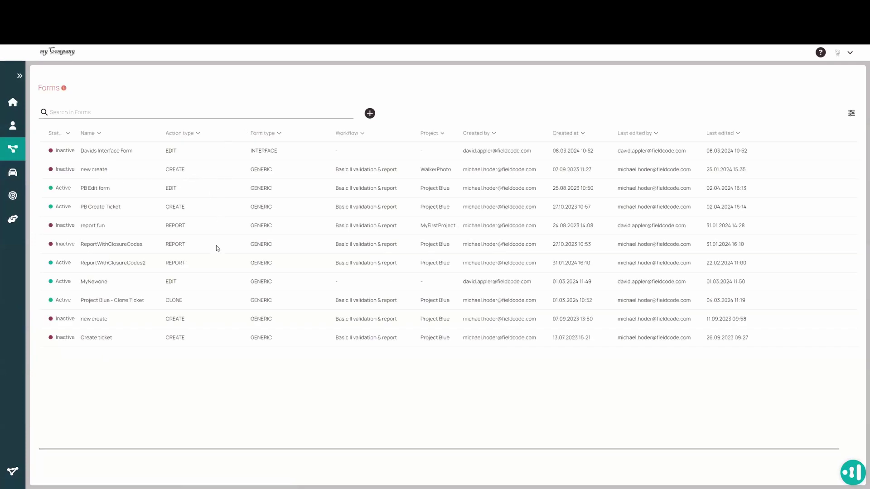
left_click(233, 267)
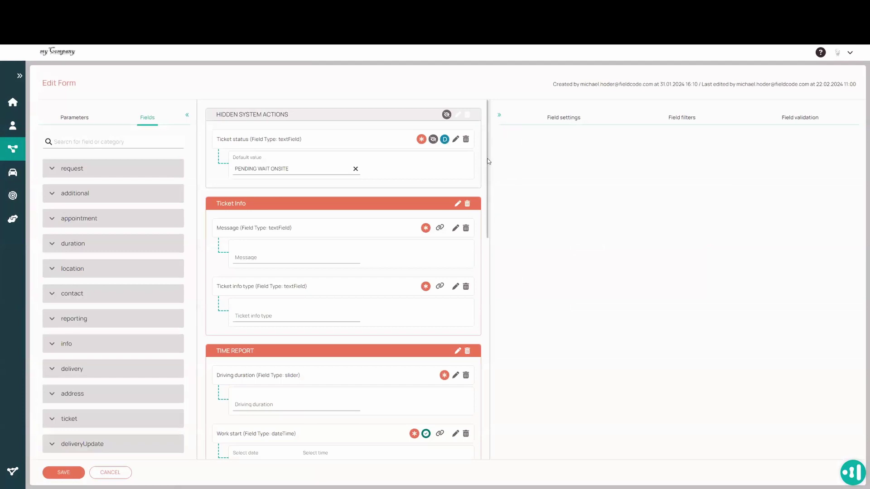
scroll(488, 206, "down", 2)
scroll(489, 206, "down", 2)
Show Work start's field validation rules and expand the first system validation rule.
left_click(359, 258)
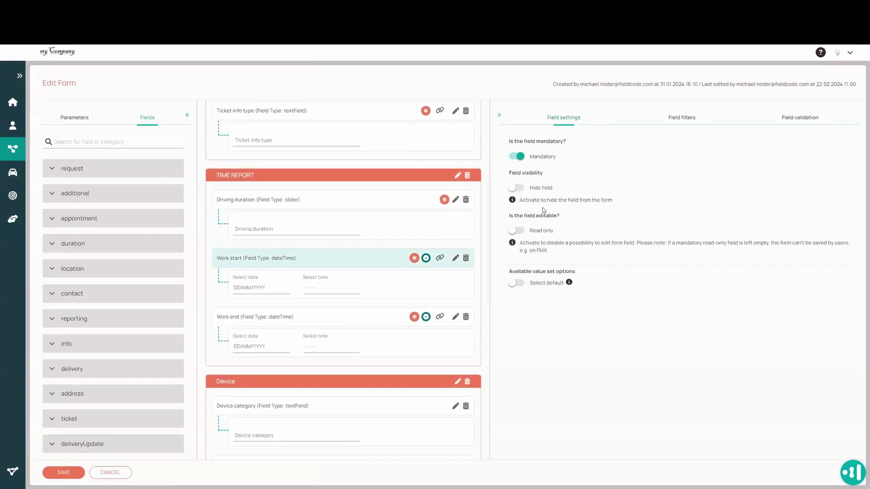
left_click(799, 118)
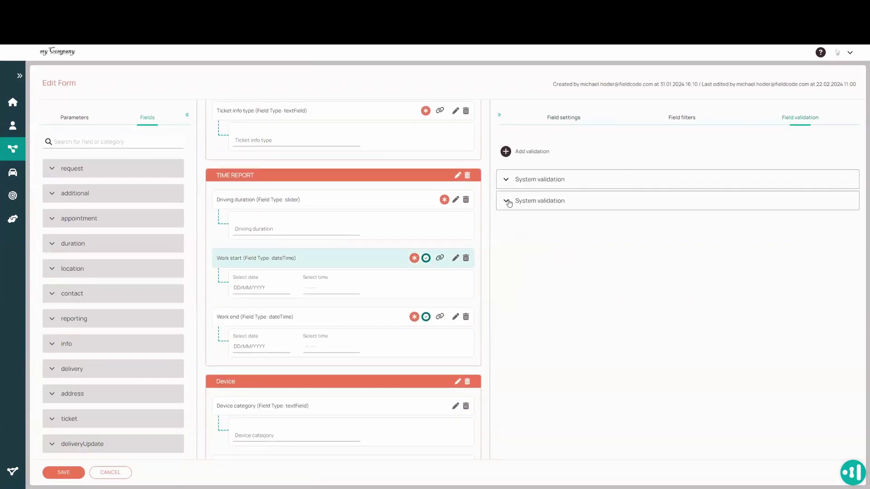
left_click(507, 205)
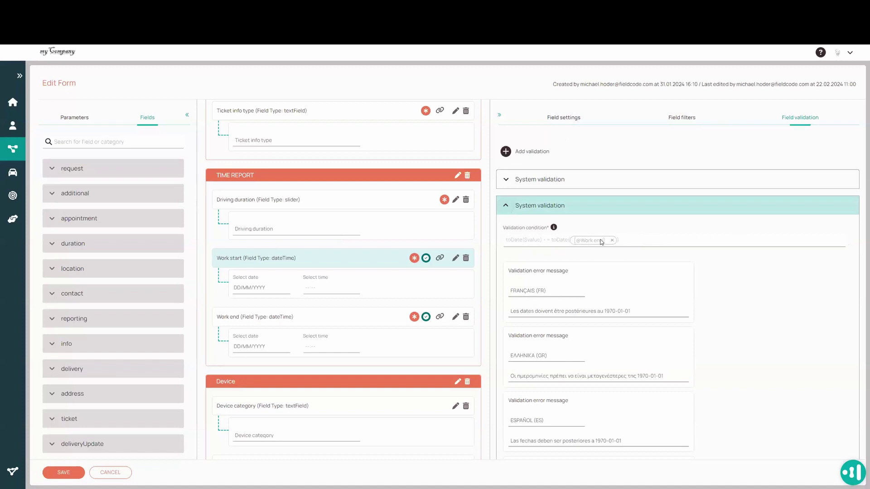
left_click(506, 205)
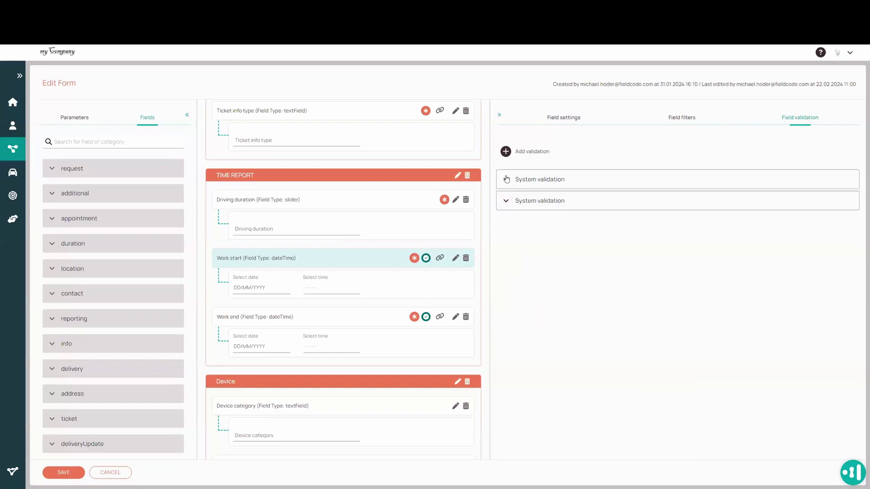
left_click(506, 179)
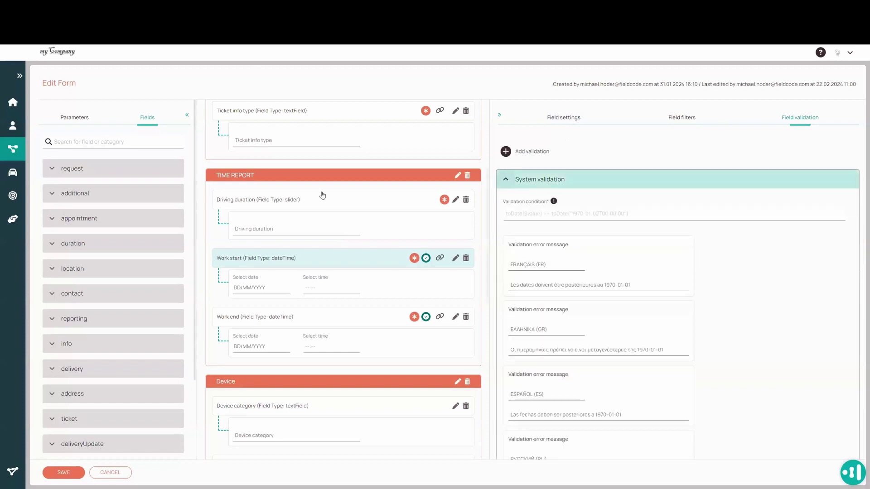
scroll(381, 218, "up", 4)
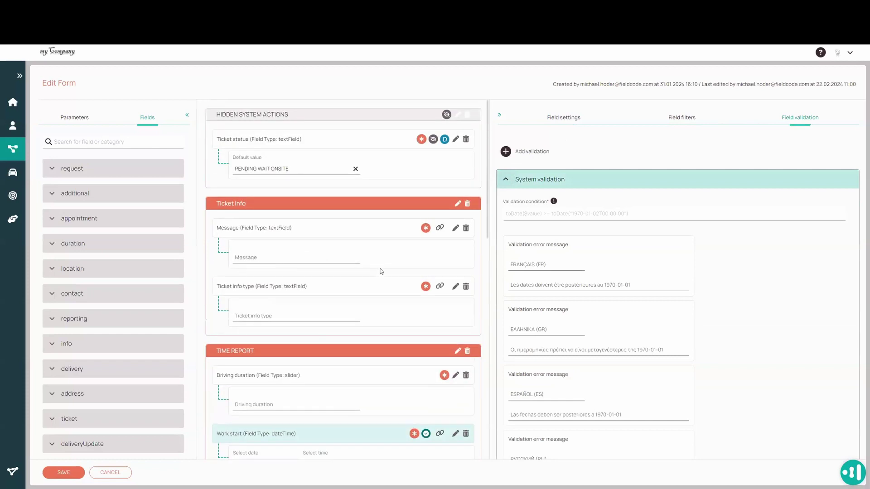
scroll(382, 271, "down", 1)
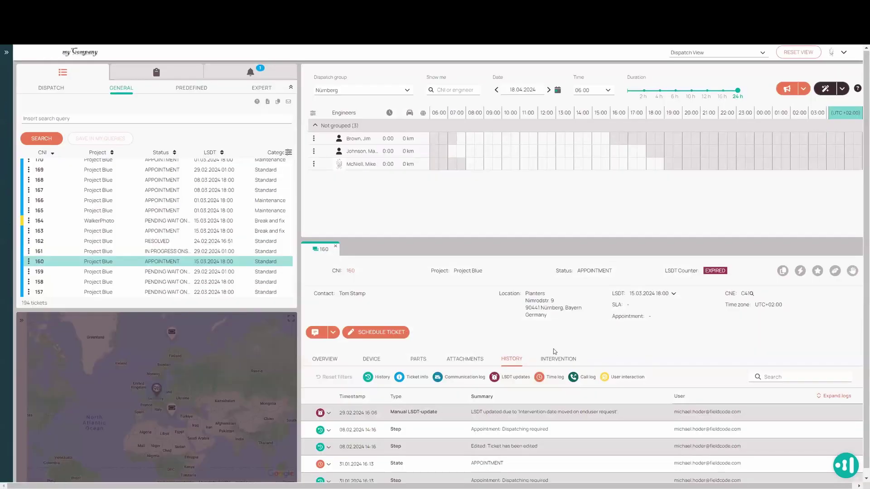
Review the ticket's Intervention details, then collapse System validation and cancel the ReportWithClosureCodes2 edit.
left_click(558, 359)
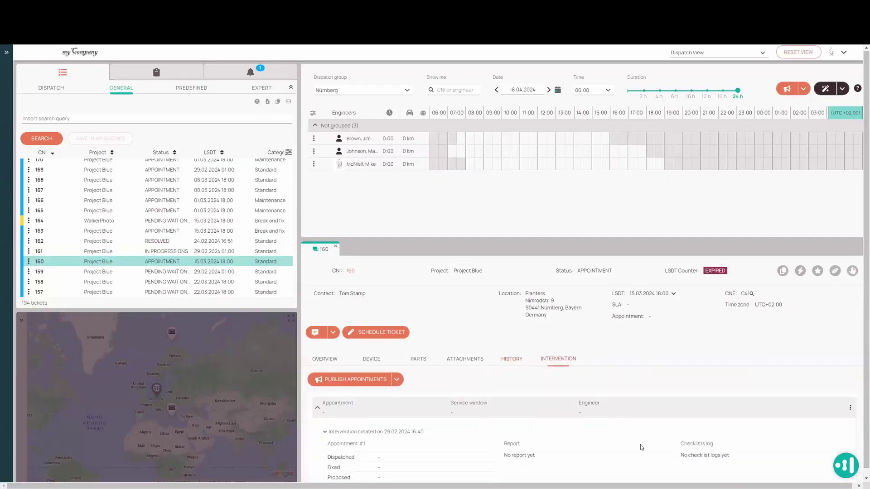
scroll(672, 404, "down", 1)
scroll(382, 321, "up", 1)
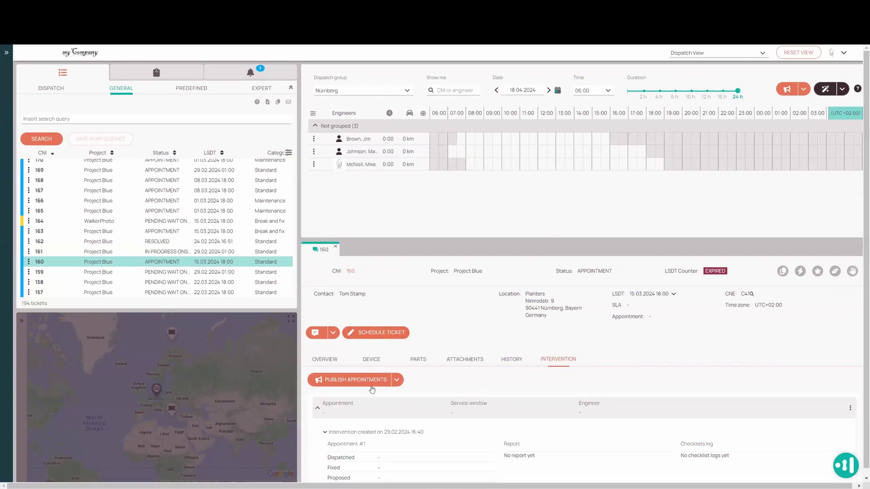
left_click(357, 403)
left_click(317, 409)
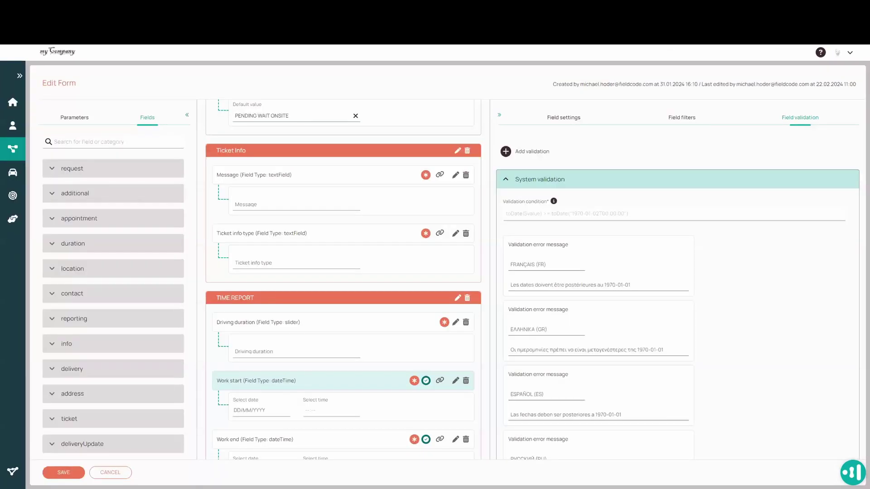
left_click(506, 180)
left_click(110, 473)
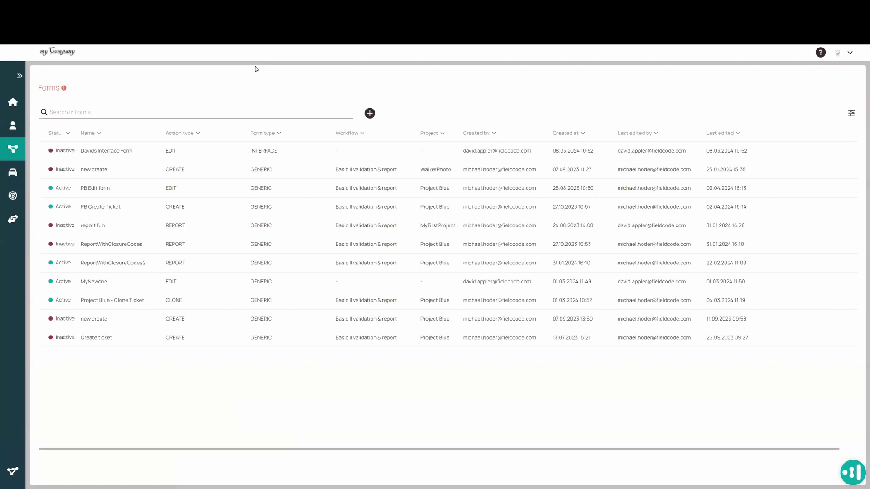
Open the PB Create Ticket form and show the Company field's validation rules, including System validation.
left_click(291, 211)
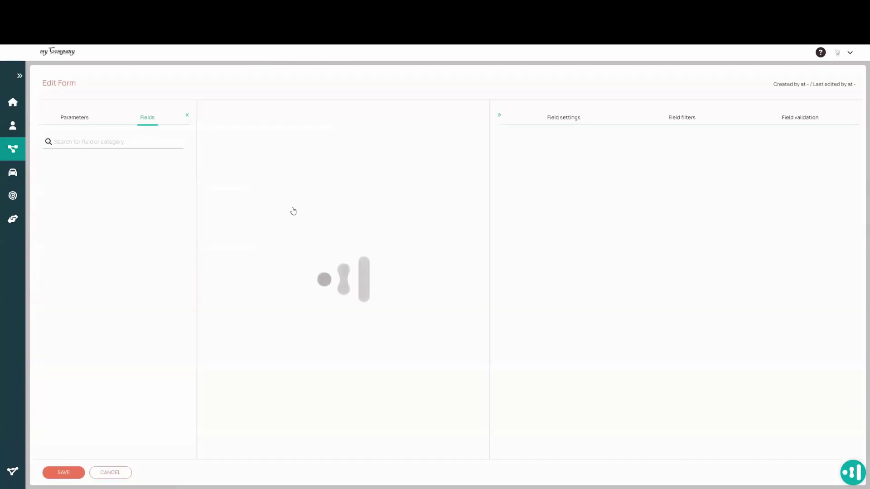
left_click(799, 117)
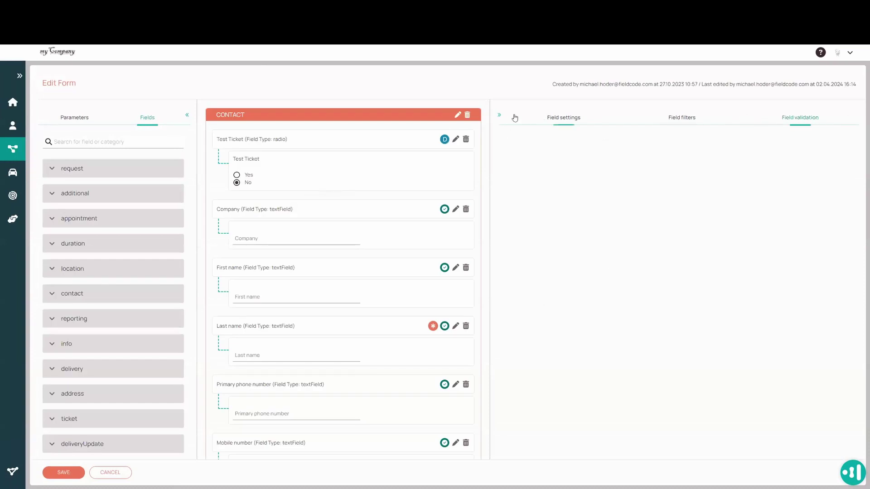
left_click(324, 213)
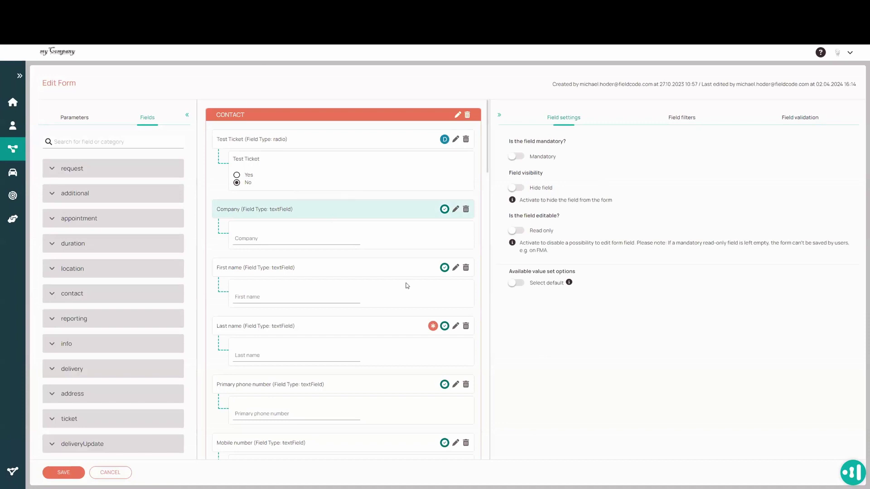
left_click(778, 123)
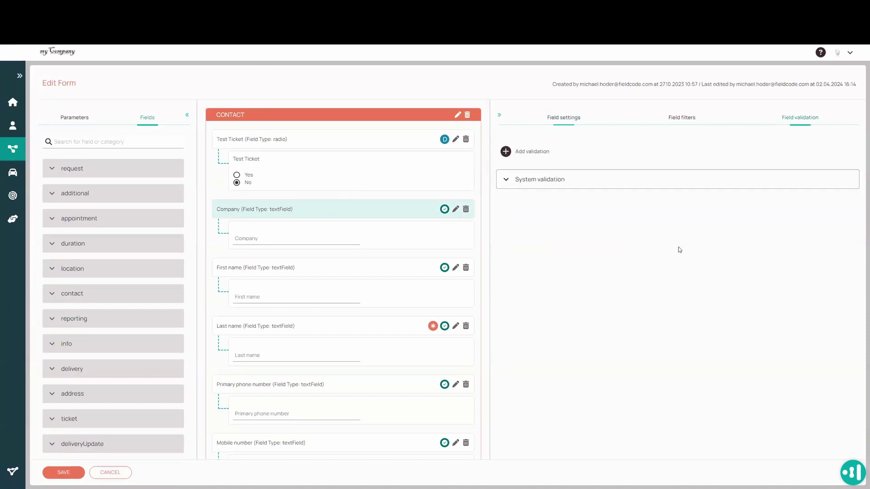
left_click(501, 183)
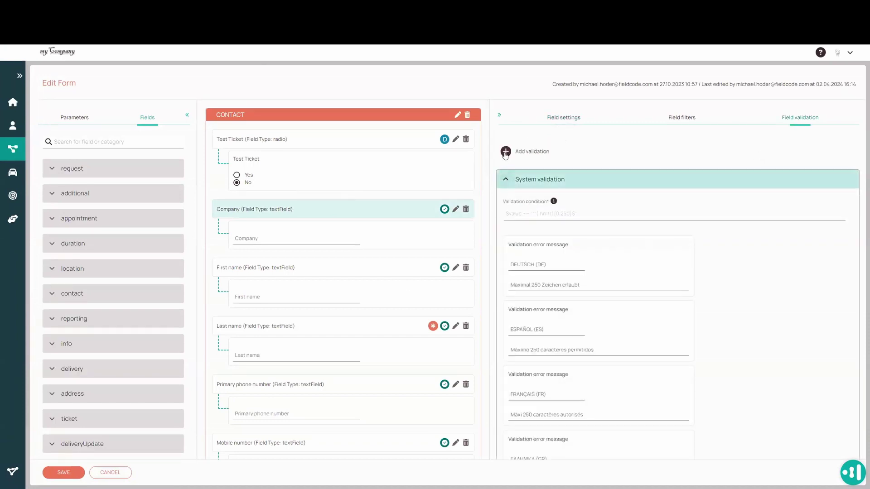
left_click(506, 179)
Add a trial validation condition '@f' to the Company field, then clear and delete it.
left_click(525, 271)
type("@")
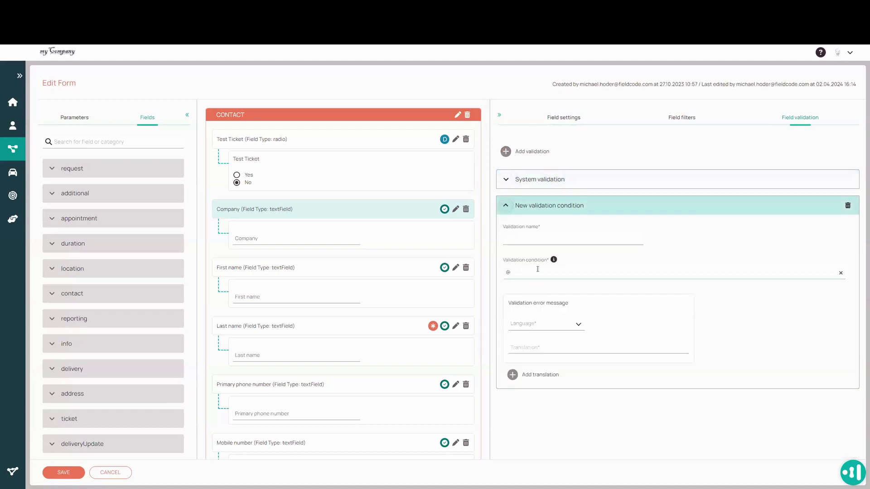
type("f")
left_click(840, 272)
left_click(842, 205)
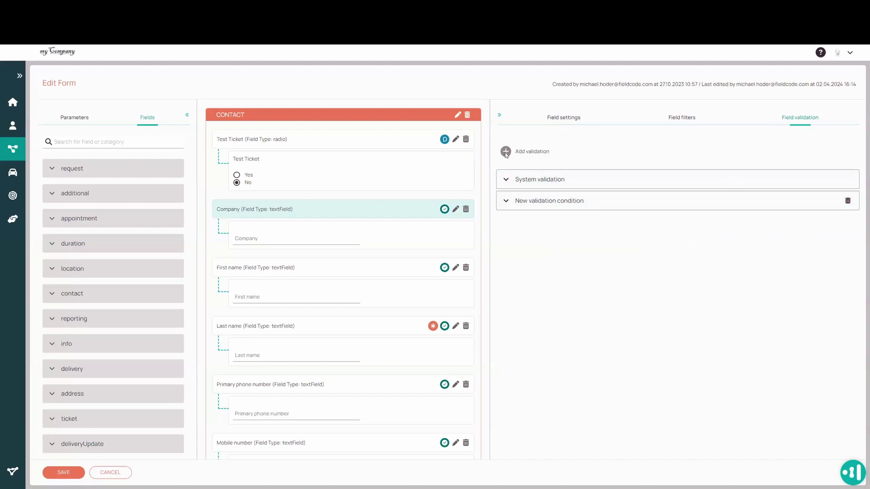
left_click(847, 200)
left_click(526, 152)
left_click(506, 205)
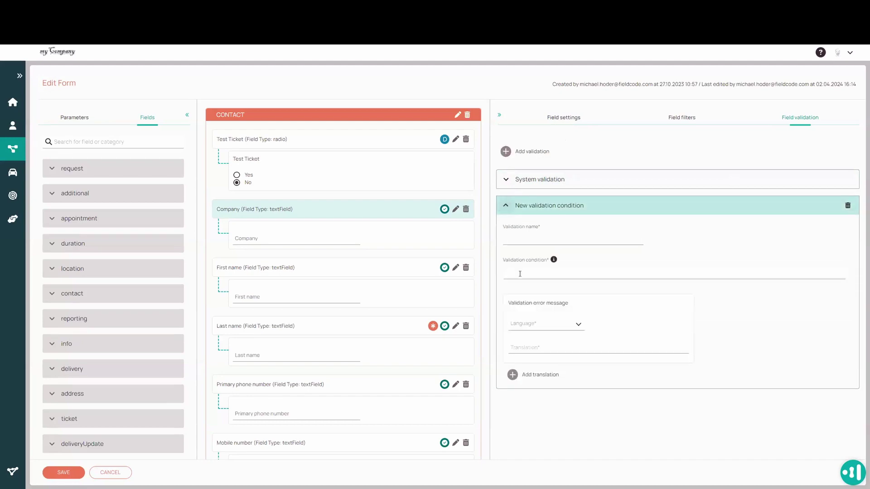
left_click(520, 275)
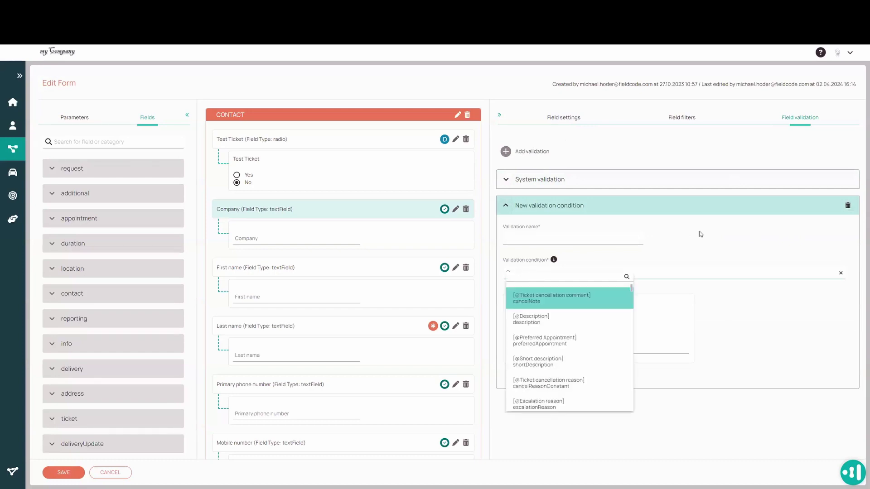
type("te")
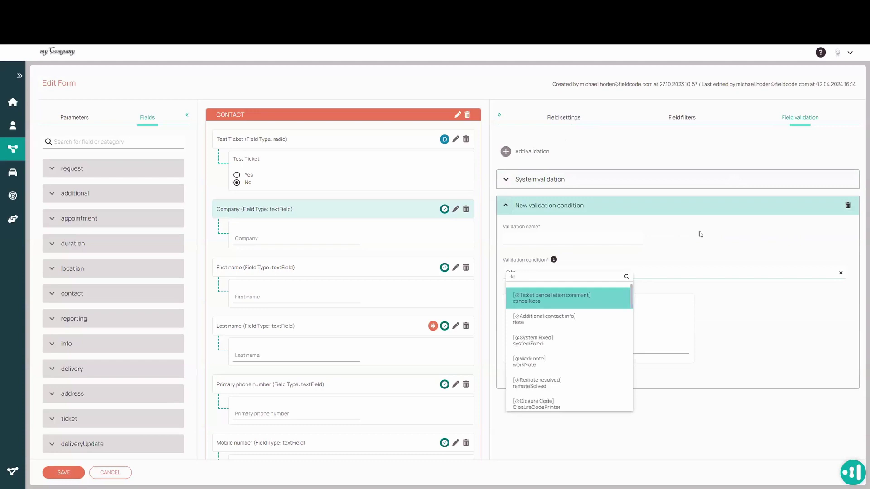
type("s")
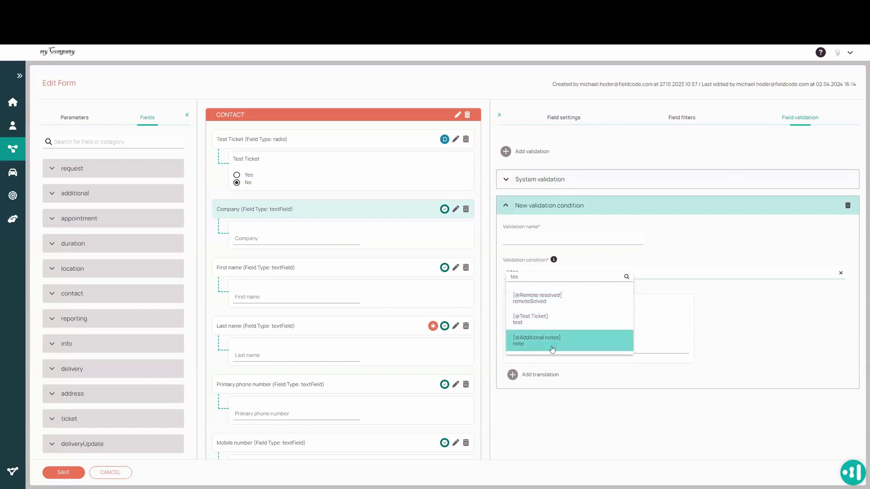
left_click(665, 238)
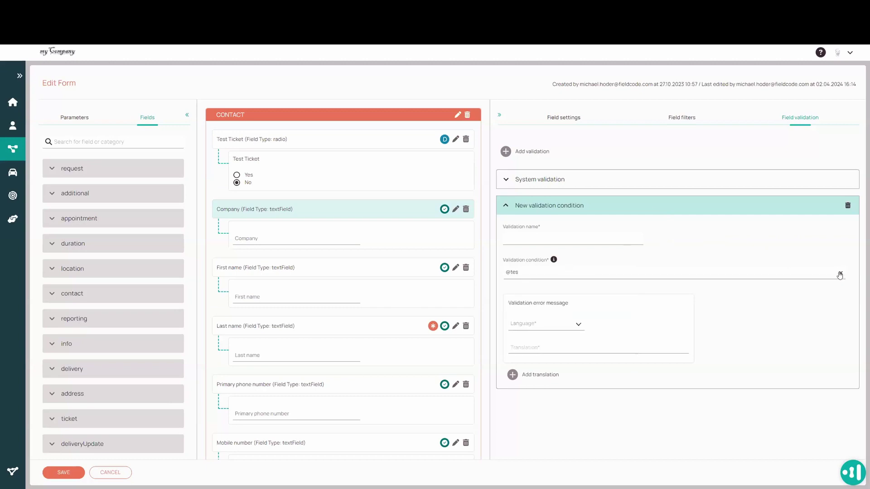
left_click_drag(533, 274, 504, 273)
key("BackSpace")
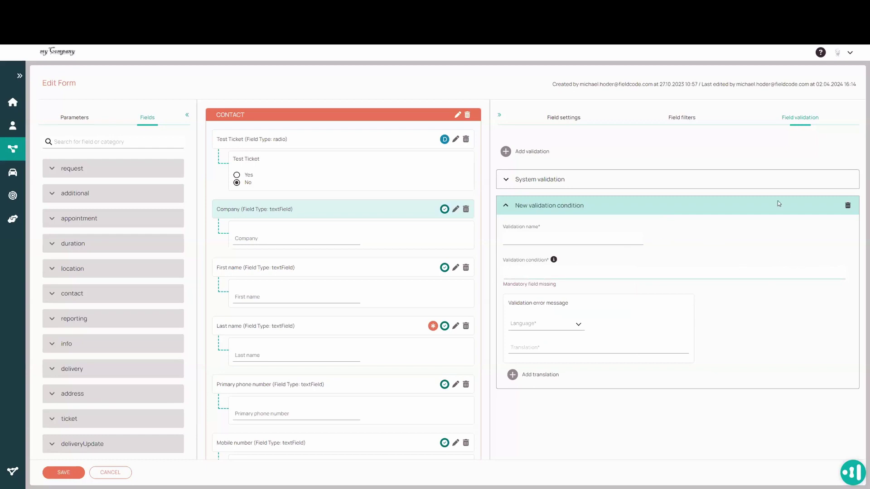
left_click(848, 206)
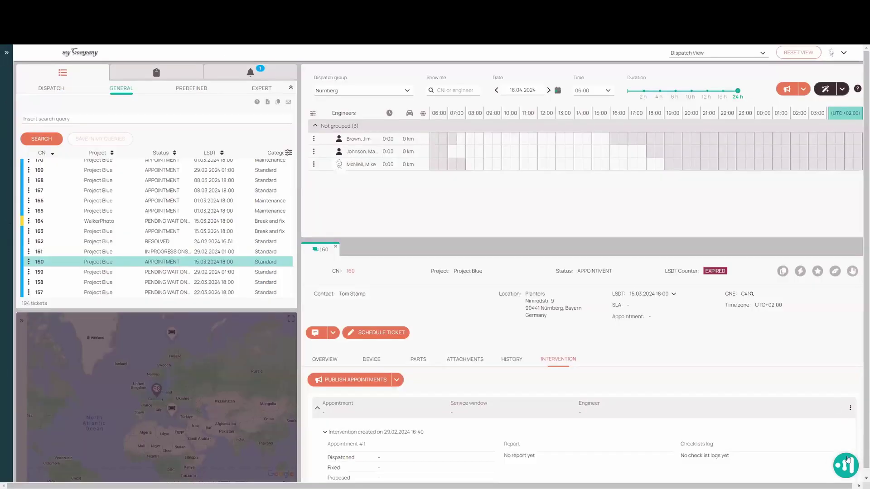
From the support panel, bring up the 27 March 2024 release notes at 'FMA: GPS based locations'.
left_click(852, 472)
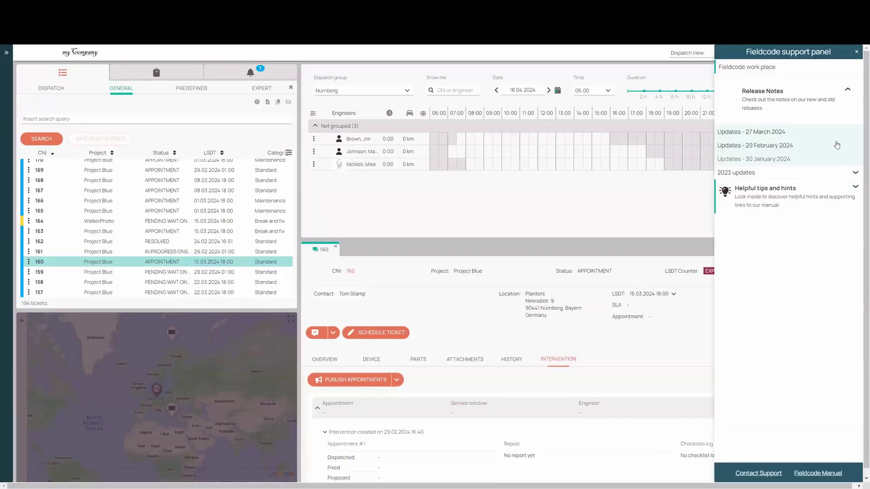
left_click(833, 134)
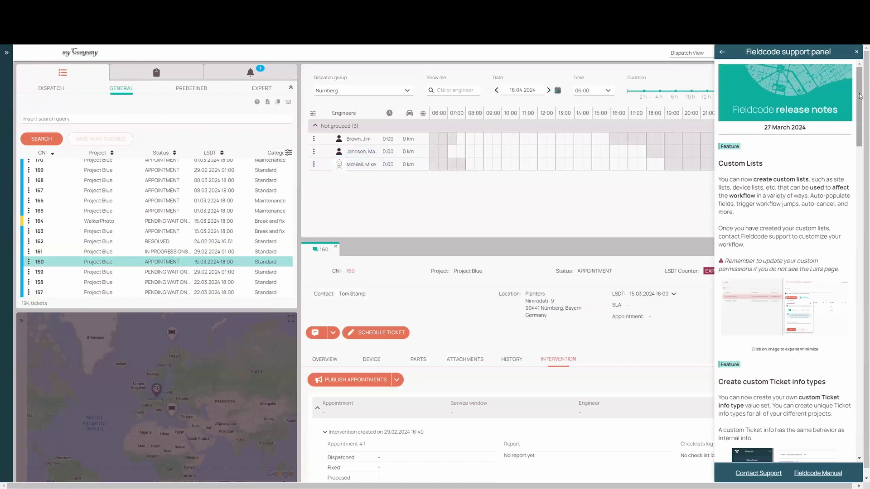
left_click_drag(860, 96, 860, 310)
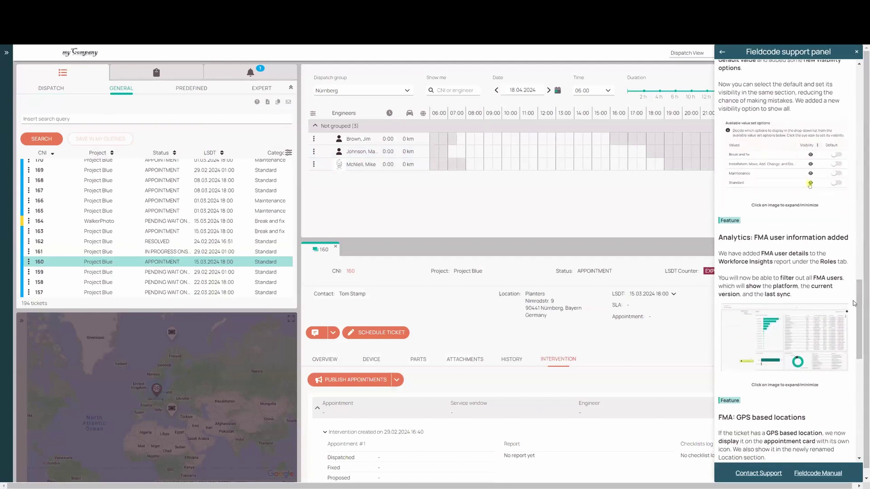
scroll(860, 293, "down", 5)
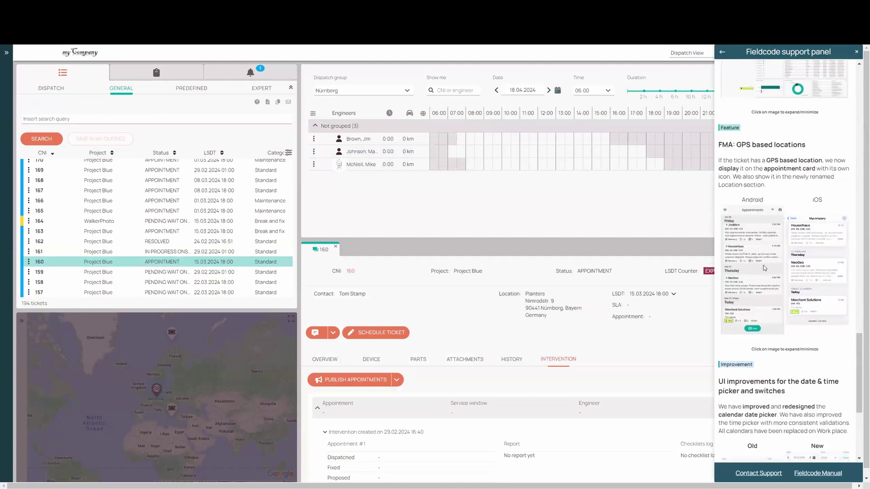
left_click(762, 289)
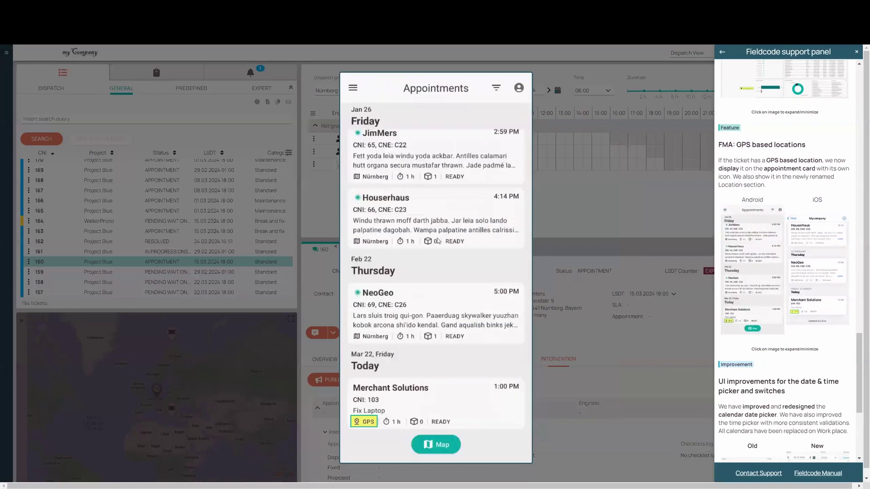
left_click(437, 241)
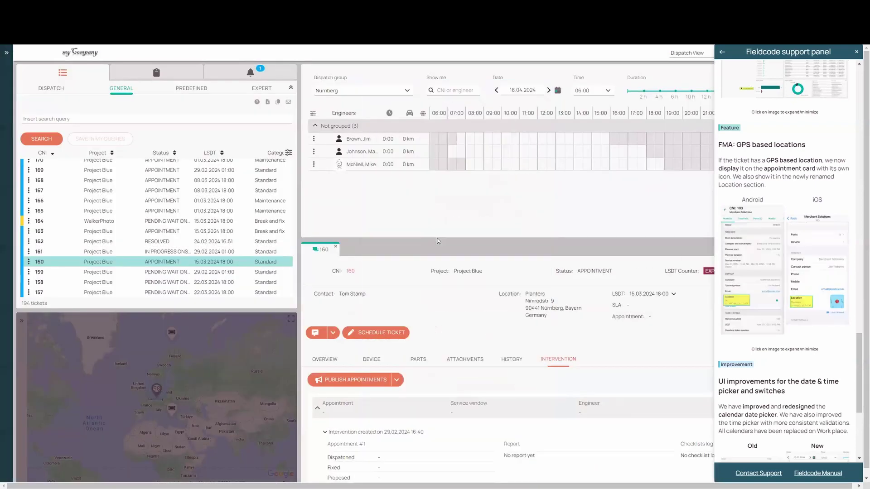